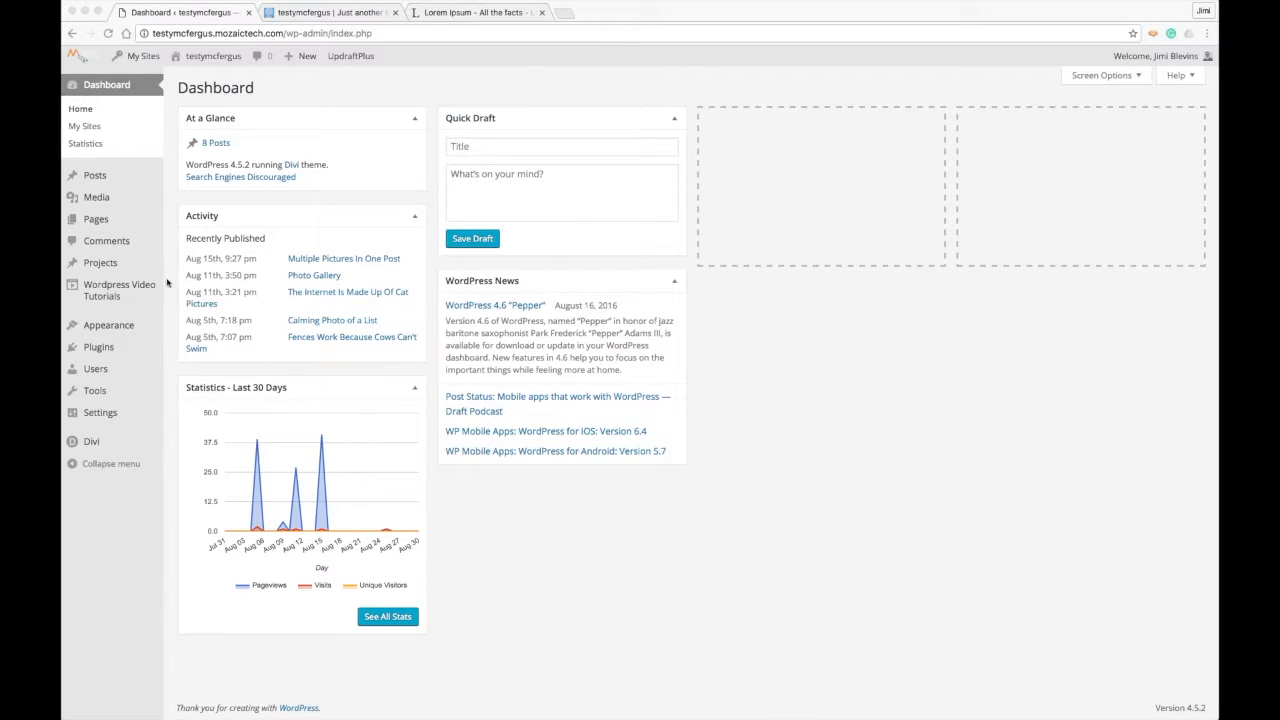
Step: Create a new page titled "Divi Builder" and switch it from the default editor to the Divi Builder
mouse_move(105, 222)
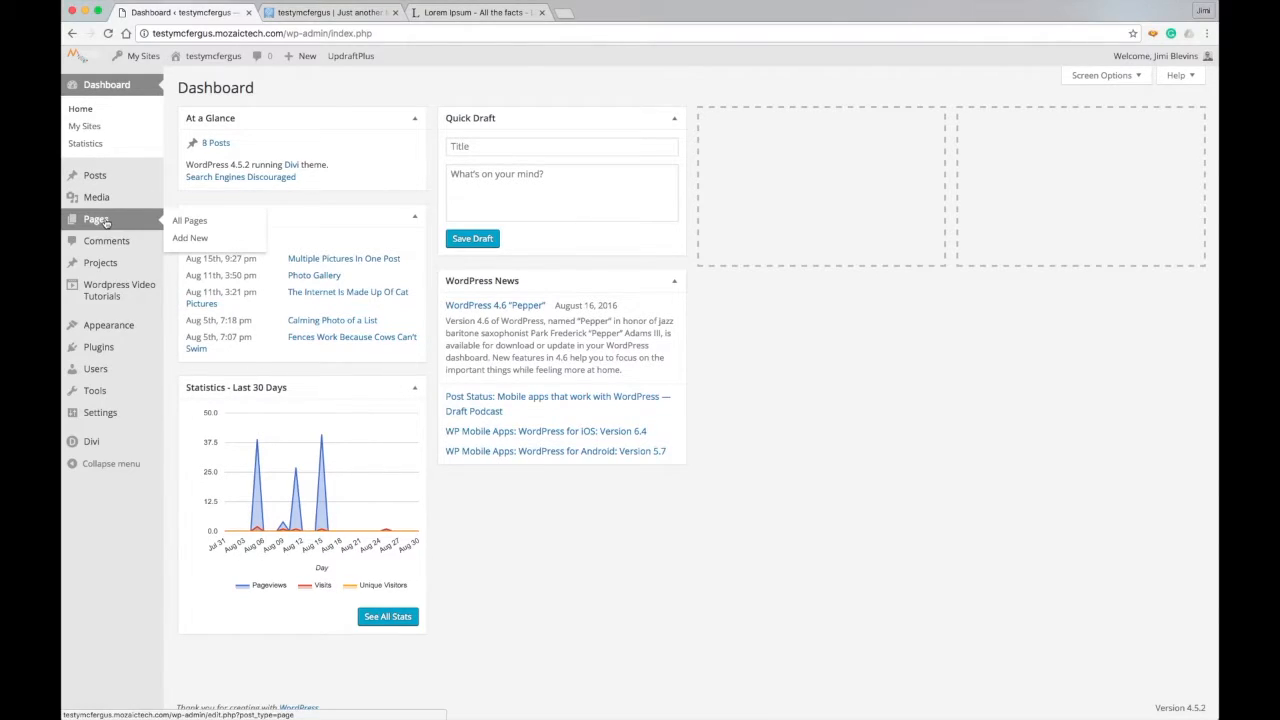
click(190, 238)
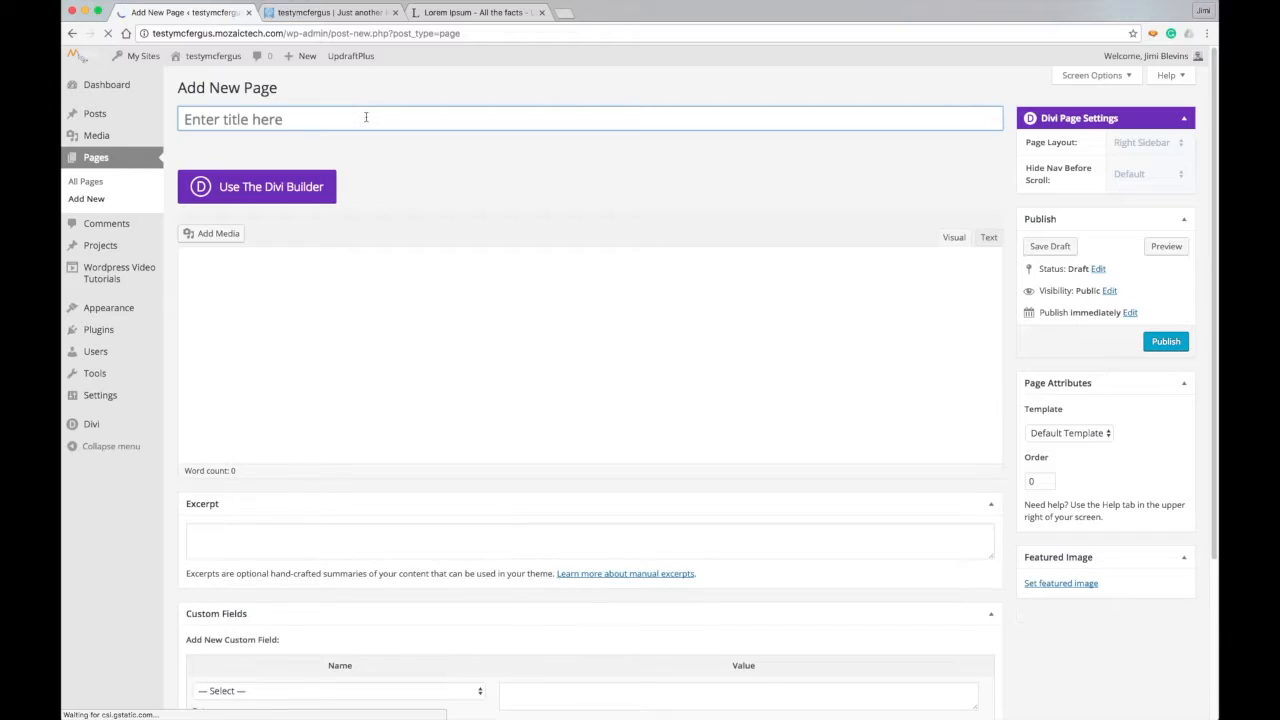
text(Divi Builder)
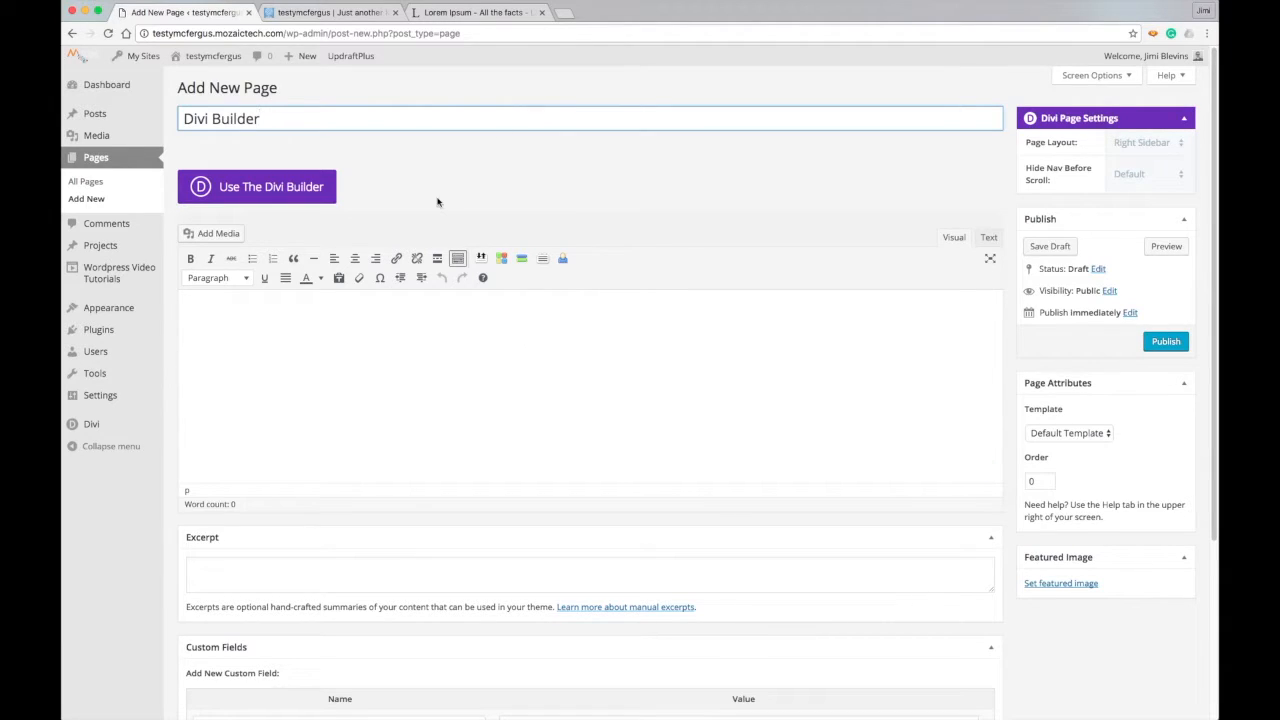
click(326, 194)
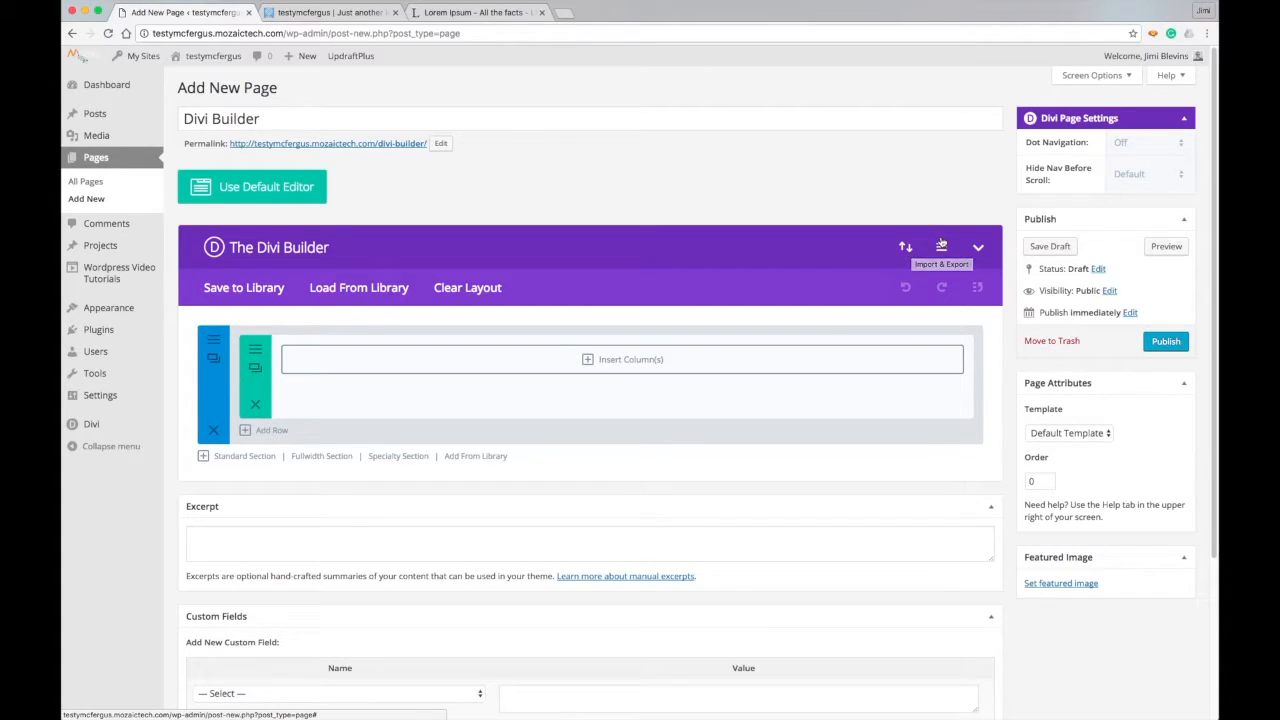
Step: Review the Divi Builder settings, from split testing and custom CSS to the background colors, and close them without saving
click(941, 250)
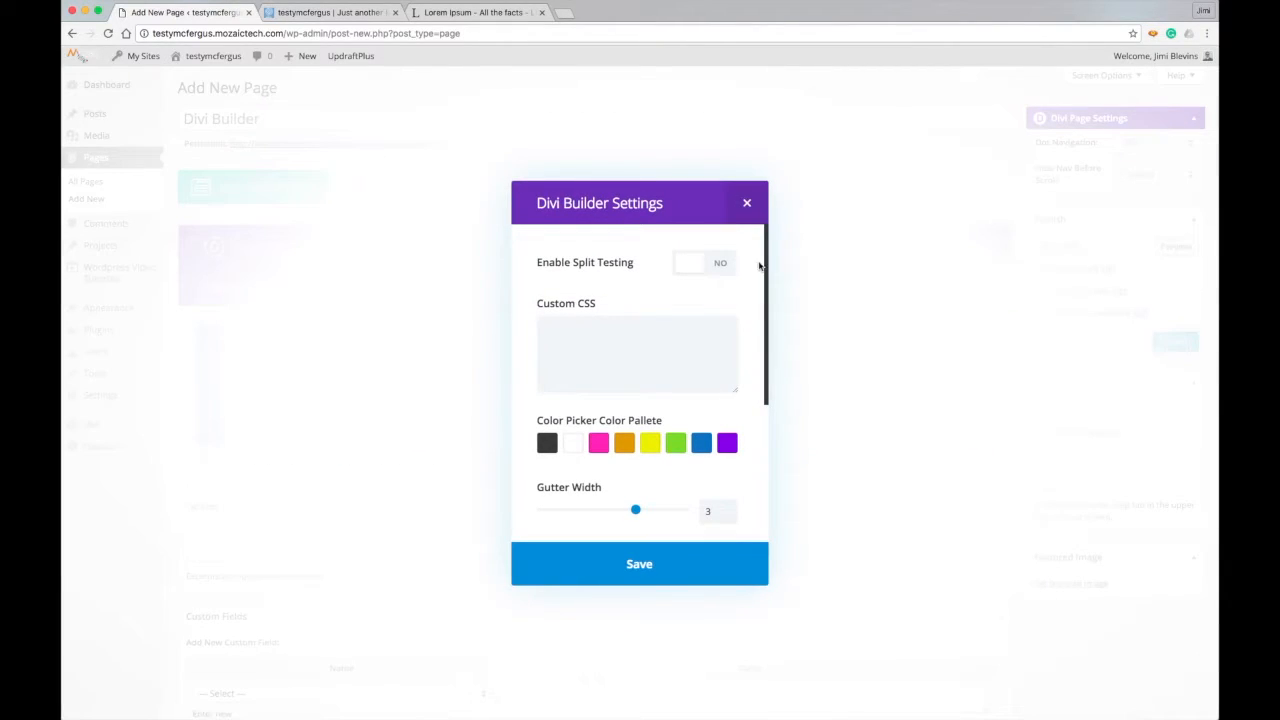
mouse_move(767, 262)
mouse_down()
mouse_move(764, 345)
mouse_move(760, 243)
mouse_up()
drag(765, 290, 763, 304)
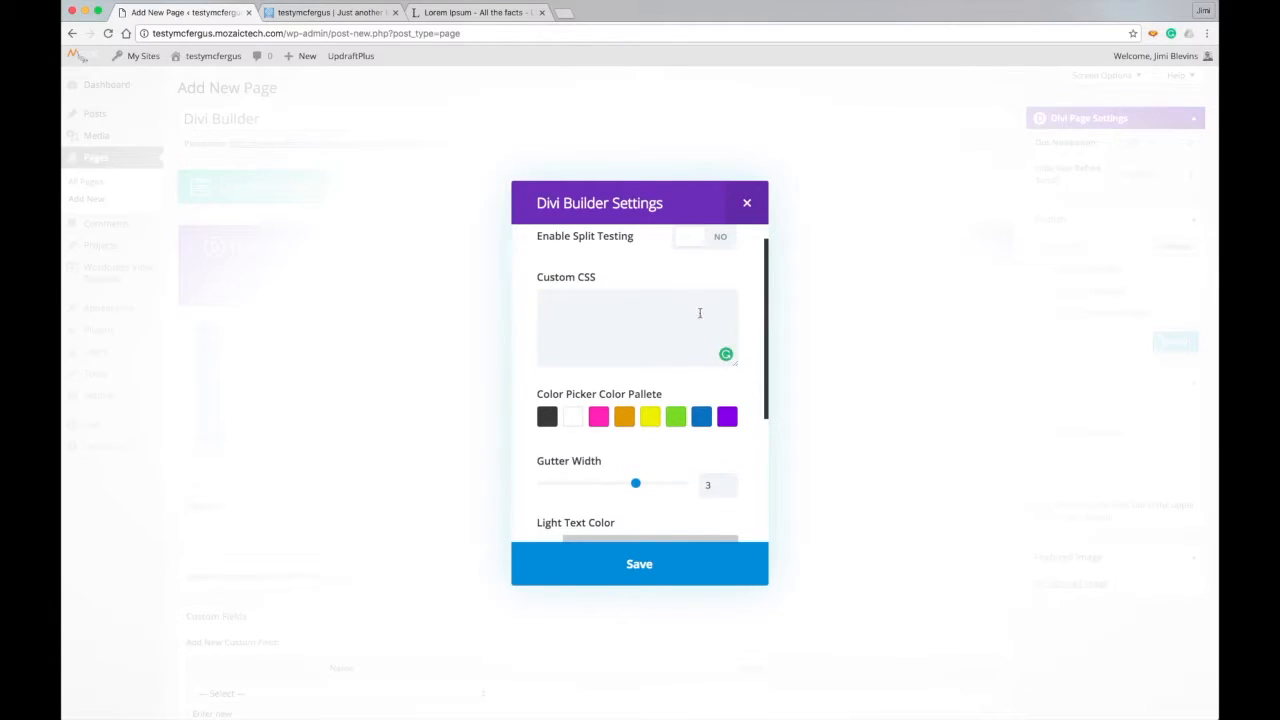
scroll(600, 380, down, 3)
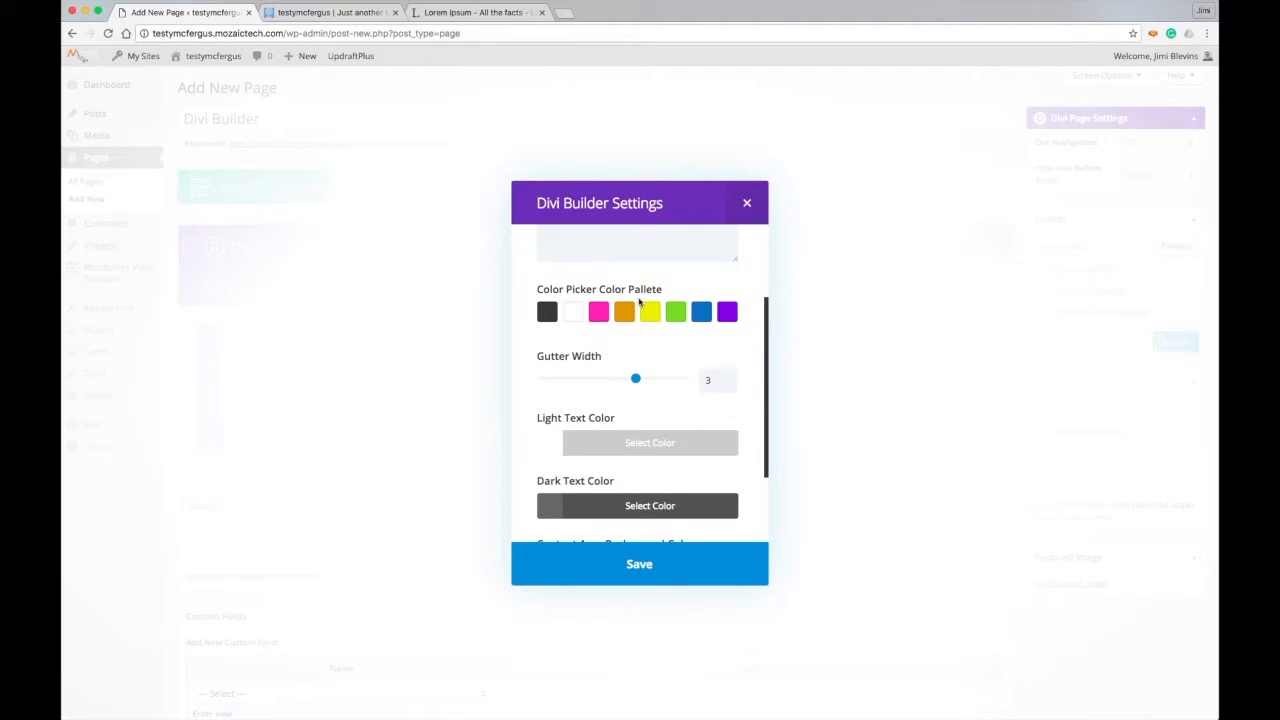
drag(769, 322, 756, 407)
click(768, 322)
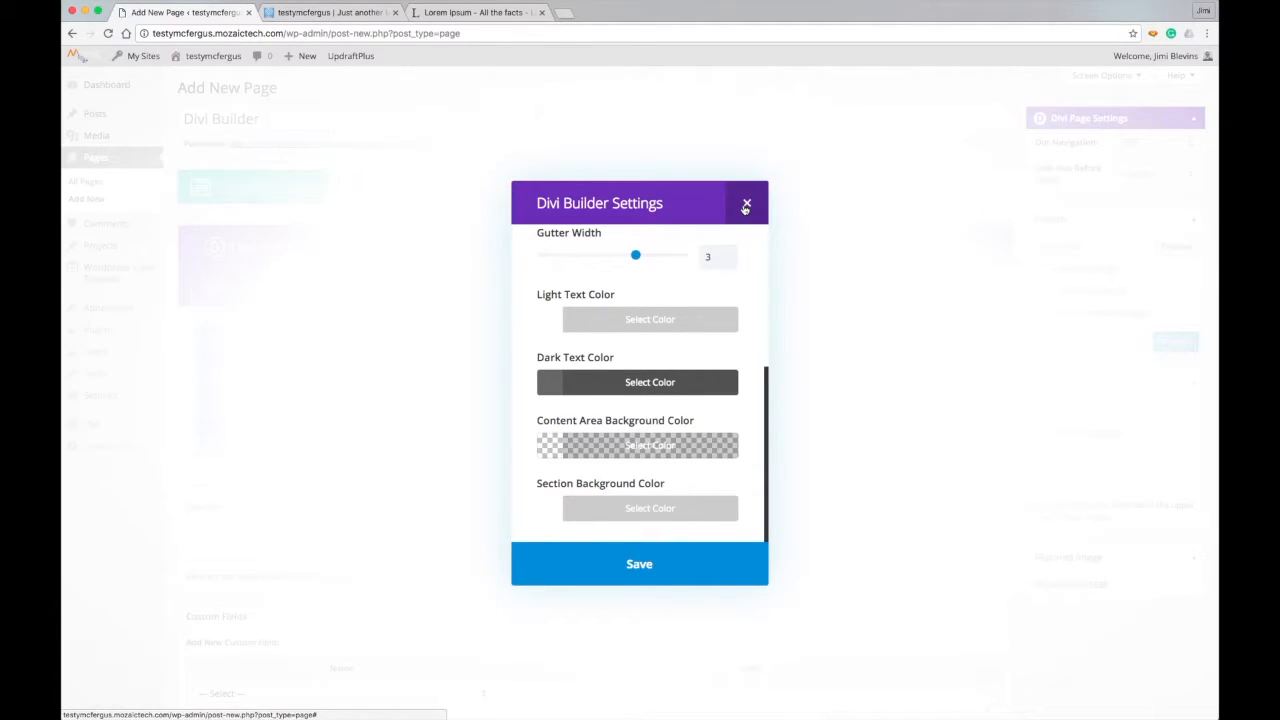
click(745, 205)
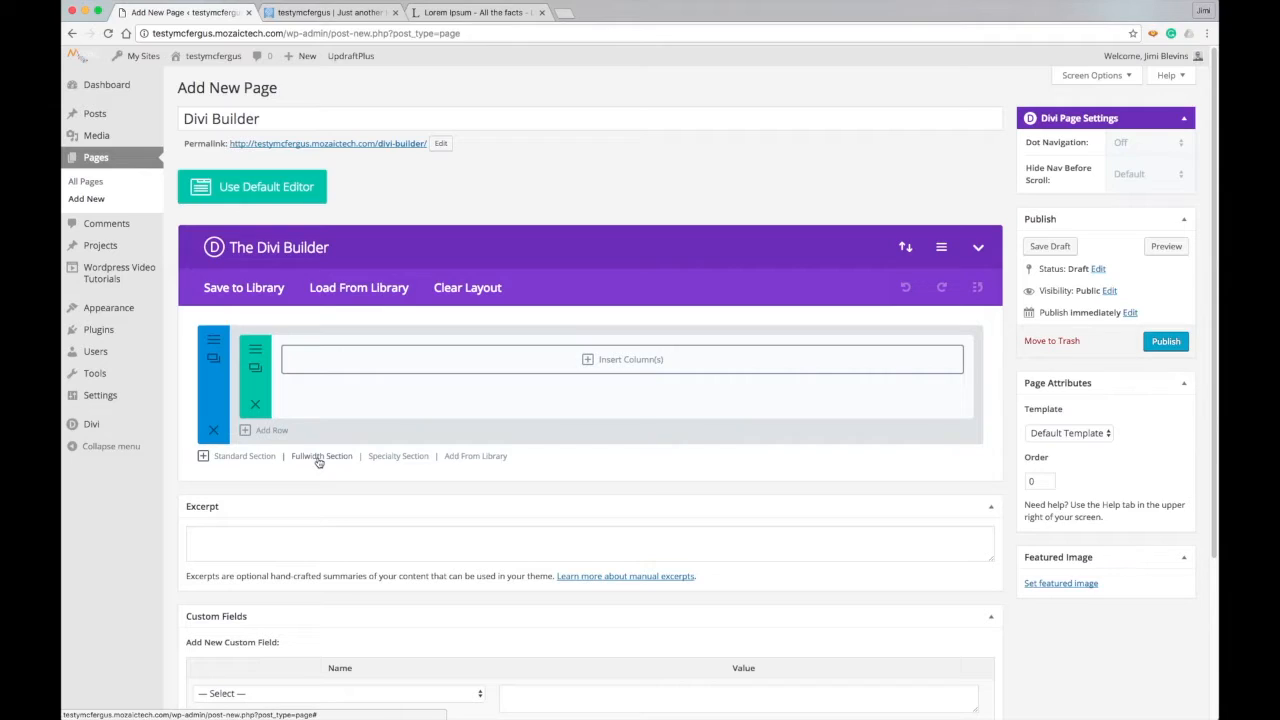
Step: Add a fullwidth section and, below it, a specialty section with a divisible center area between two narrow side columns
click(319, 457)
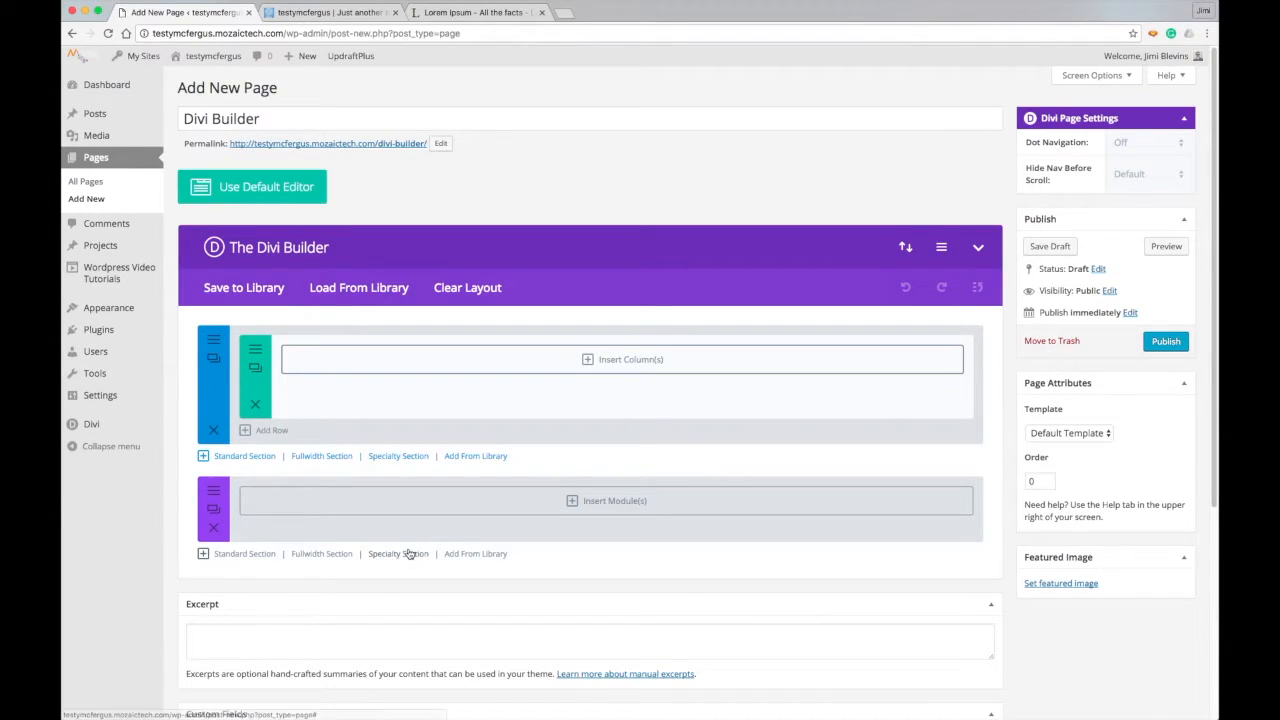
click(408, 554)
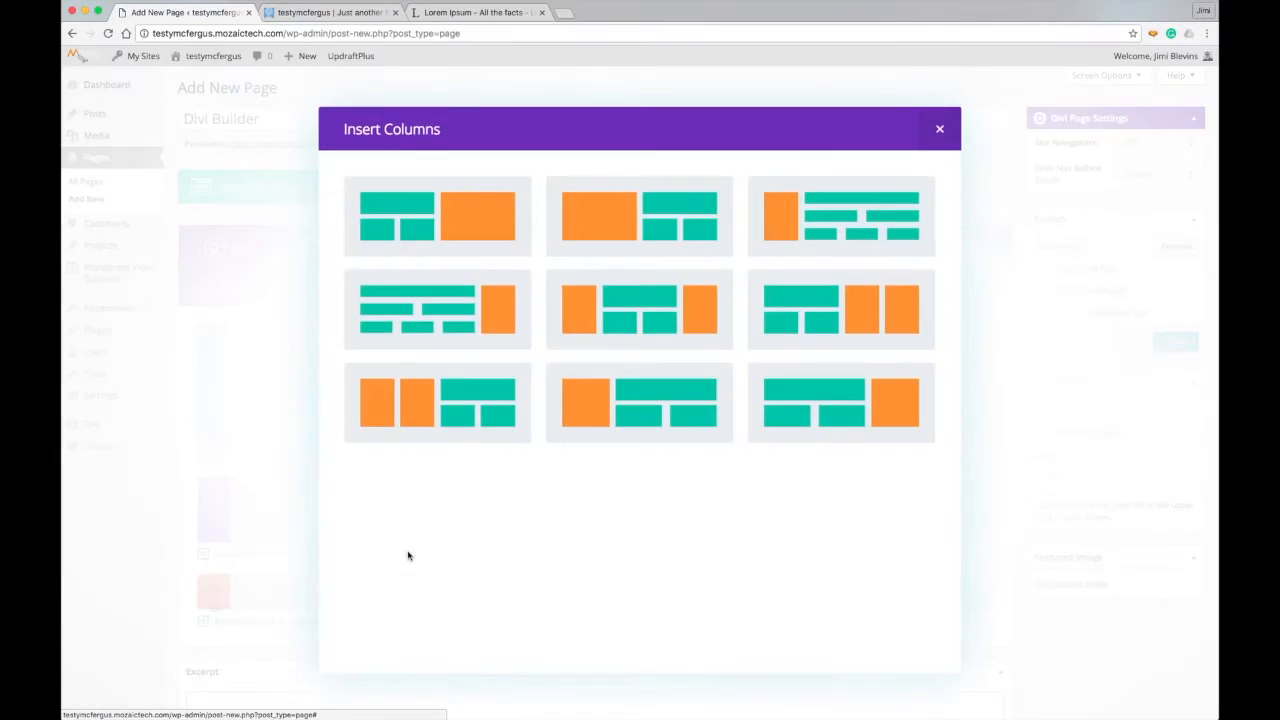
click(634, 316)
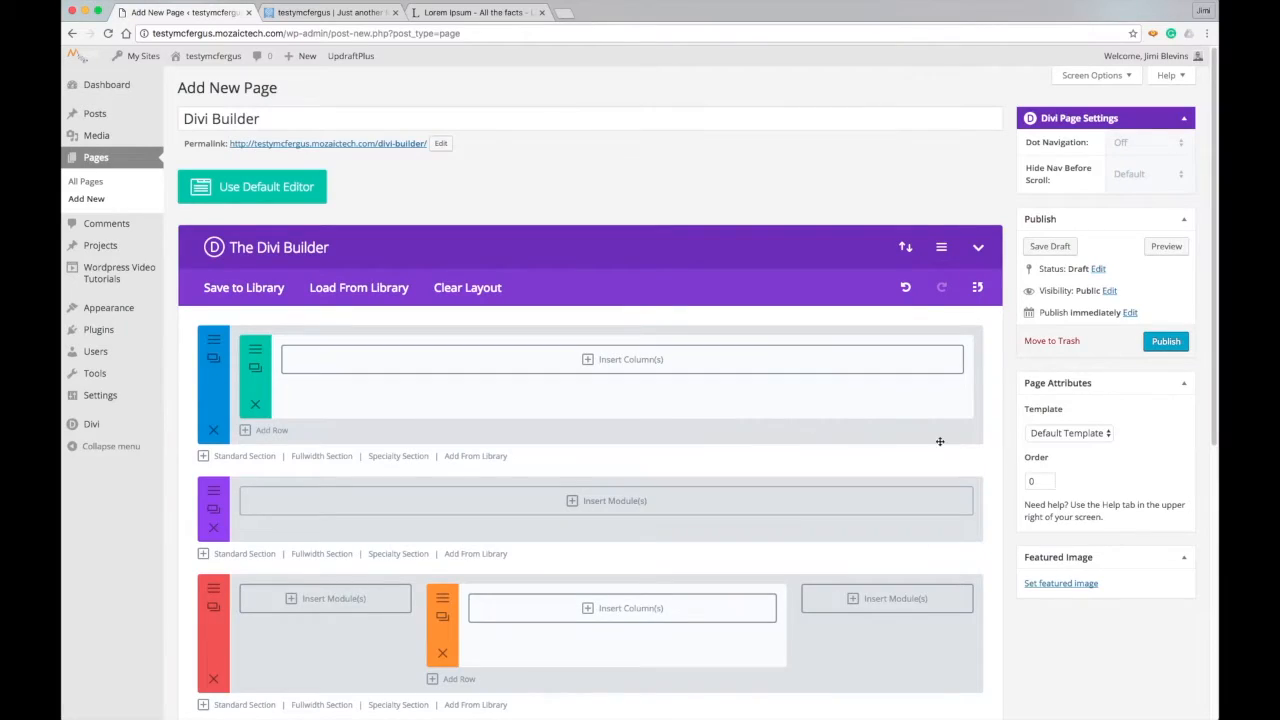
Step: View the column layouts offered for the row inside the specialty section, without inserting one
scroll(997, 440, down, 5)
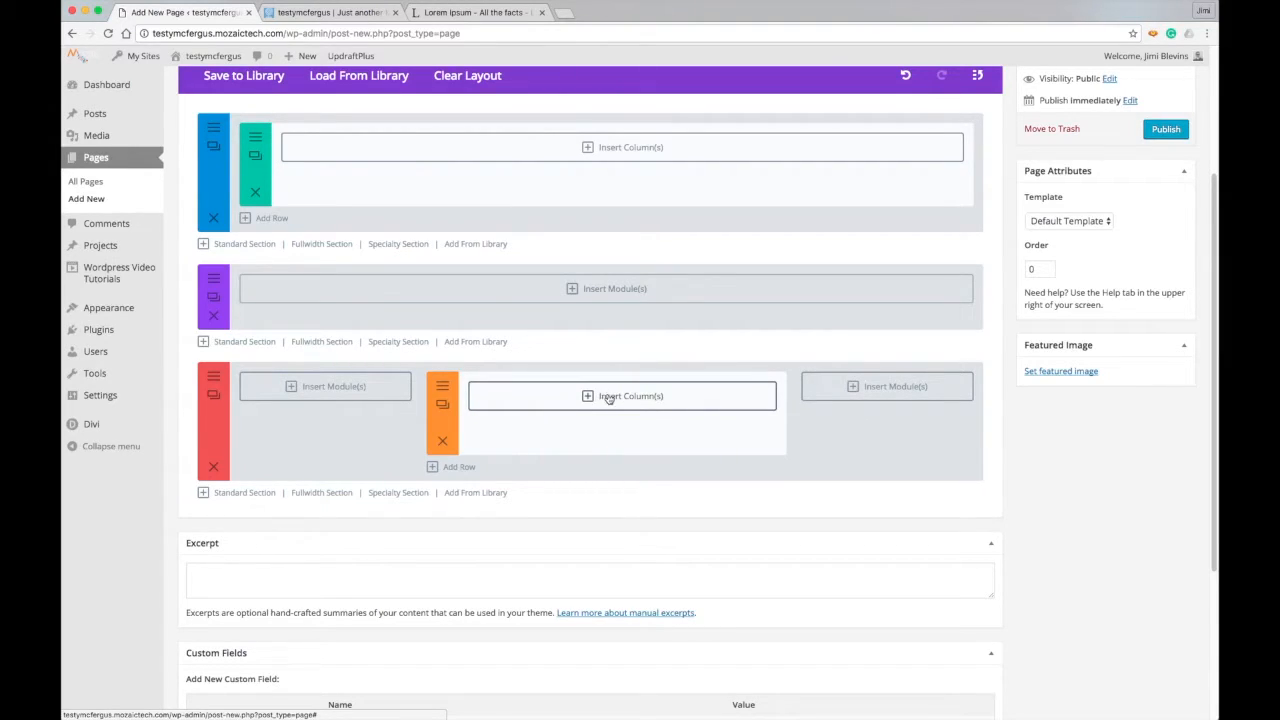
click(609, 398)
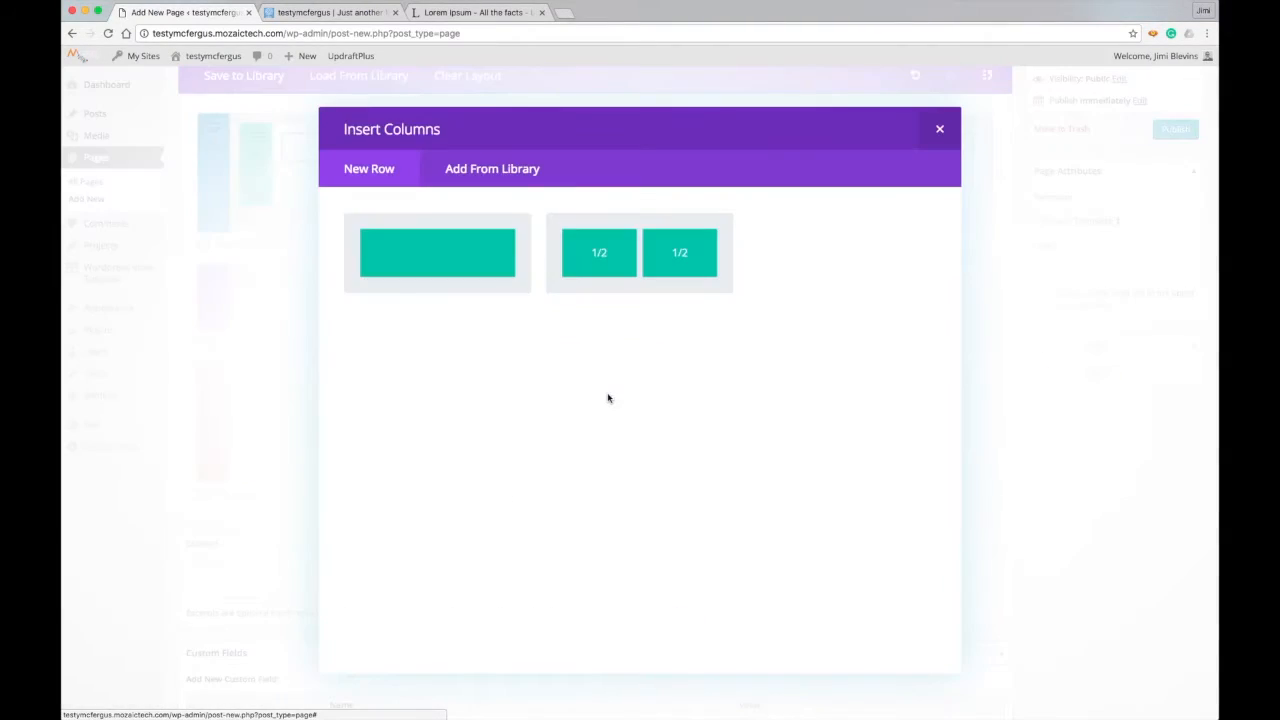
click(941, 131)
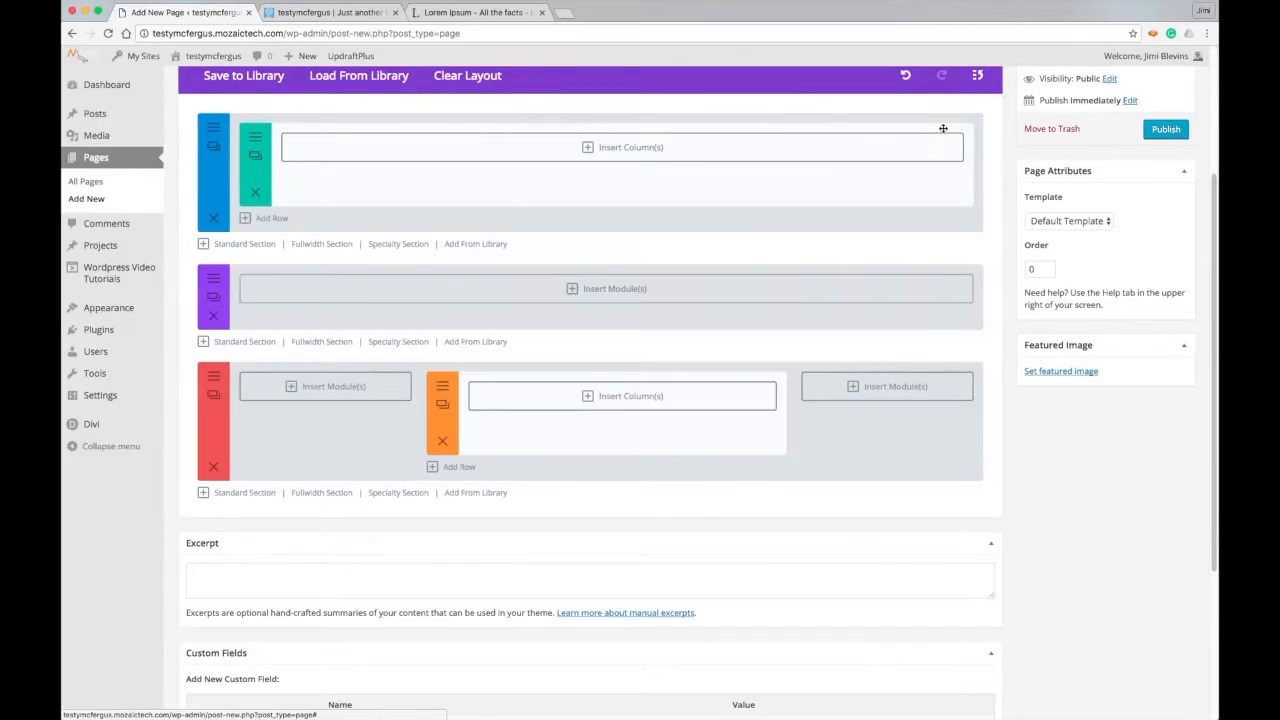
Step: Split the standard section's row into two 1/2 columns and insert a Text module in the first column
click(648, 148)
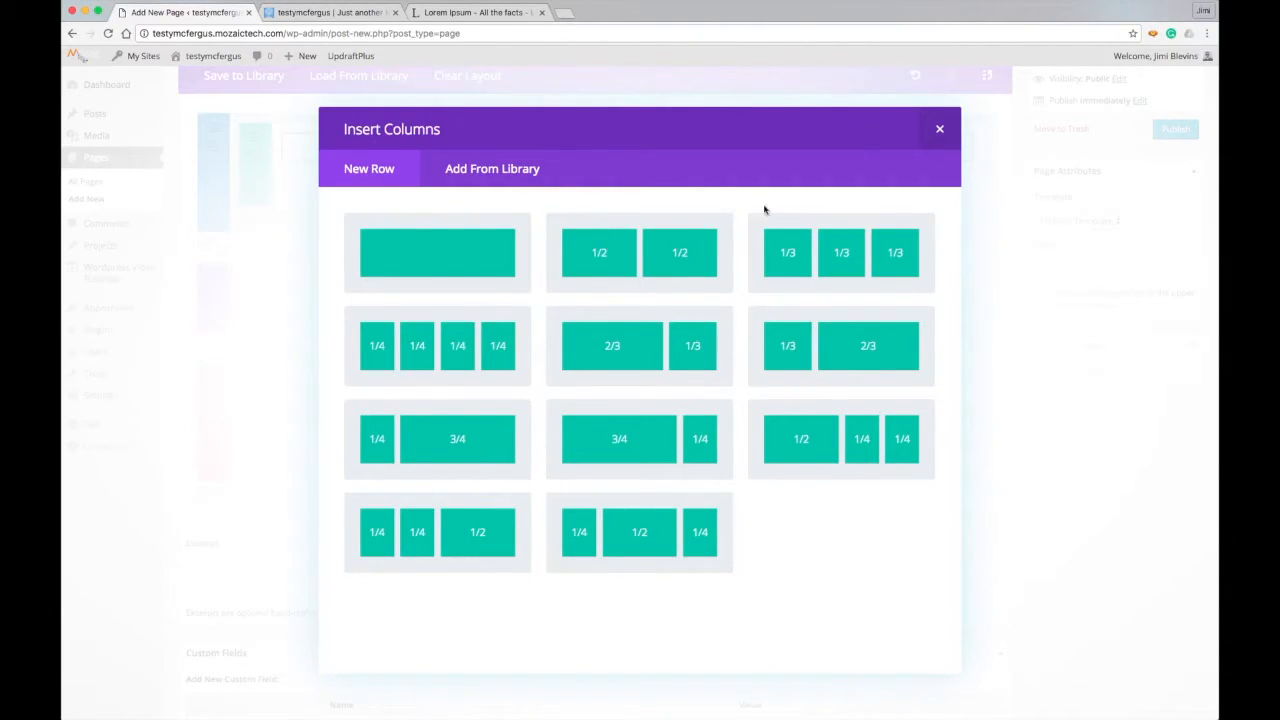
click(668, 268)
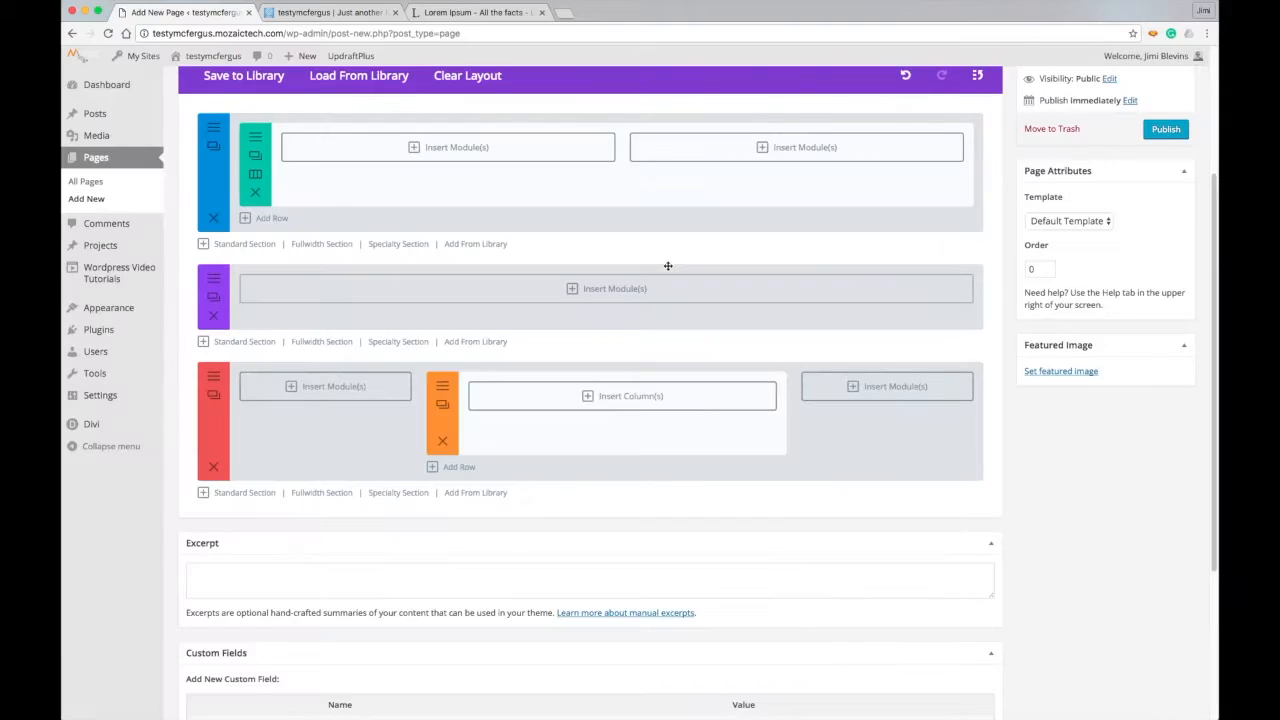
click(478, 148)
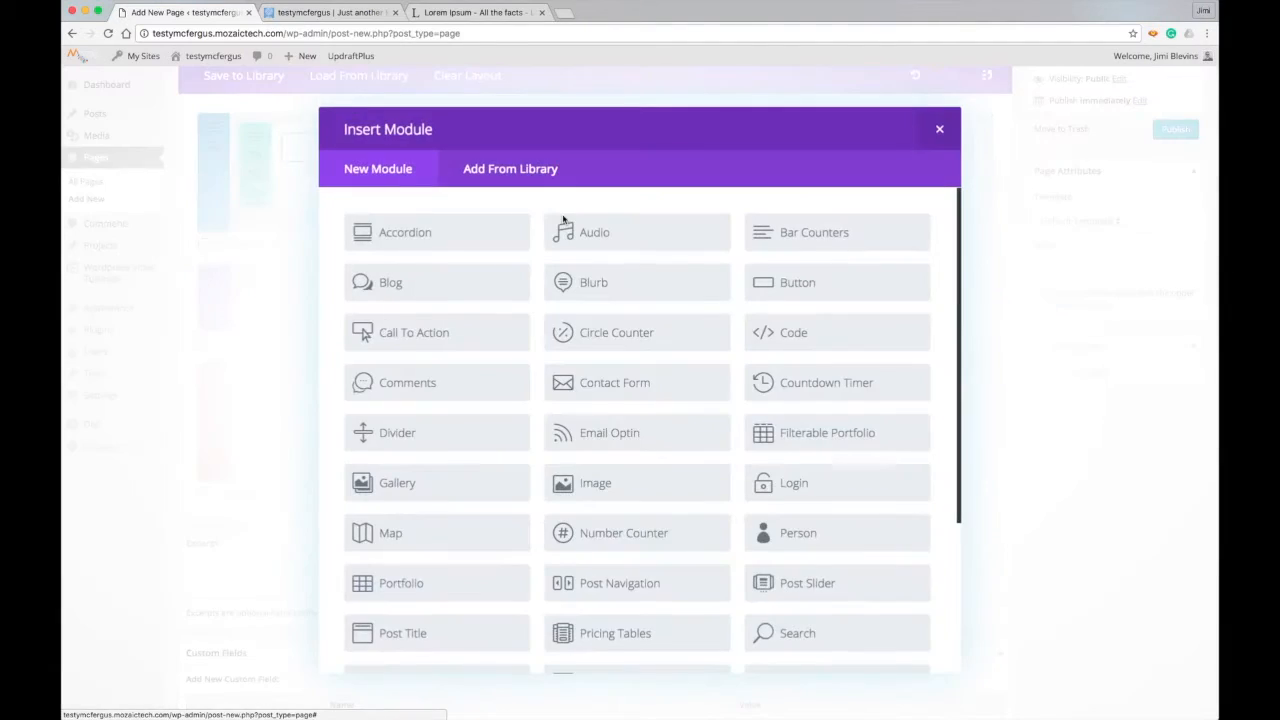
scroll(485, 574, down, 5)
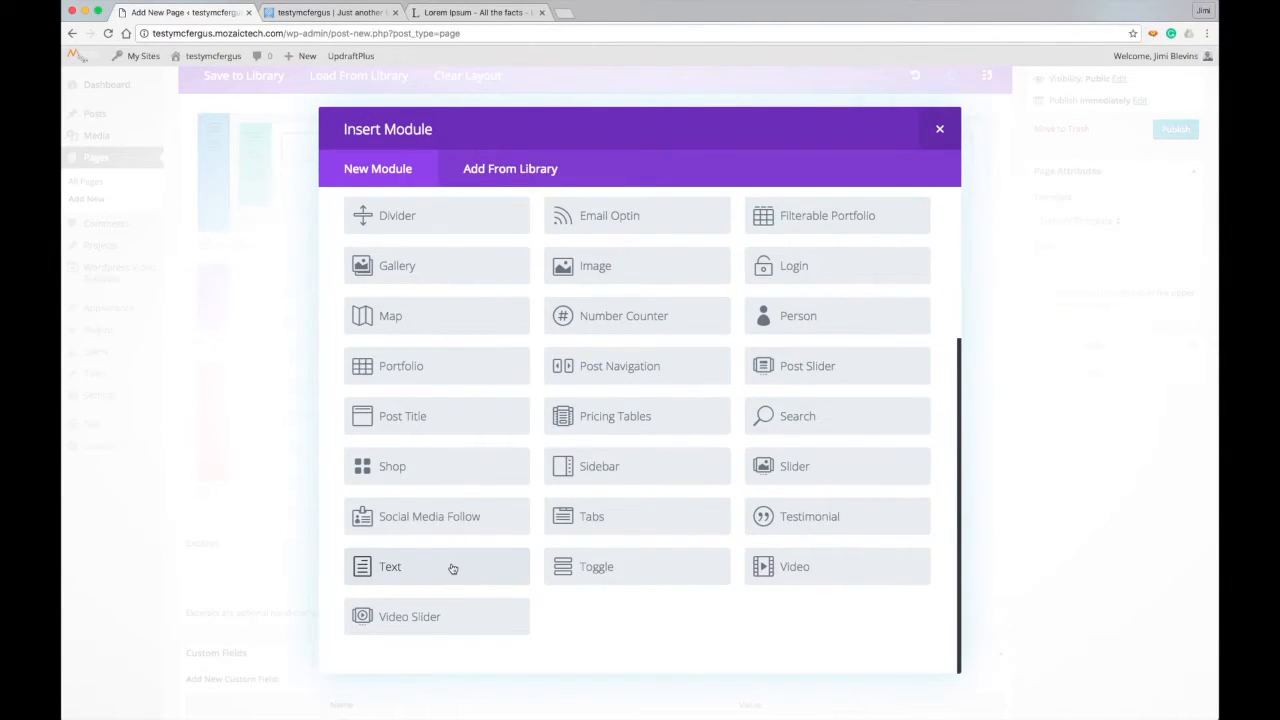
click(452, 568)
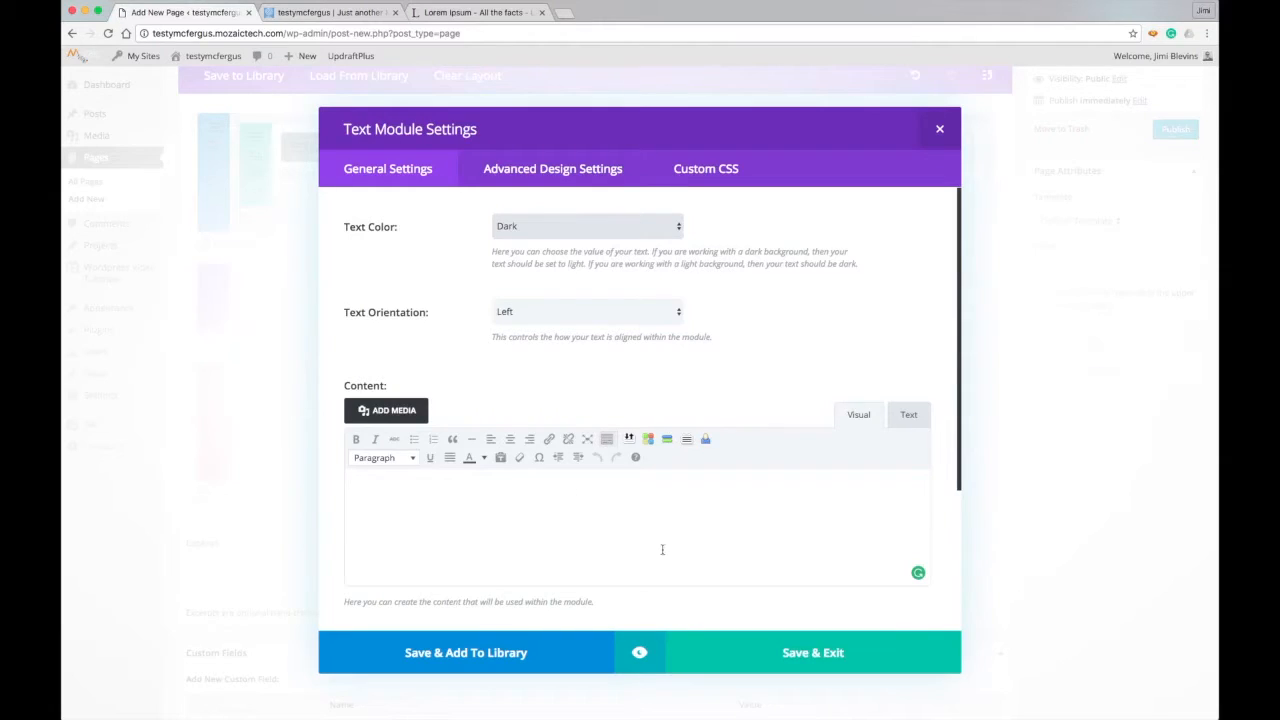
Step: Copy the second and third paragraphs from the Lorem Ipsum page into the Text module's content and save the module
click(613, 505)
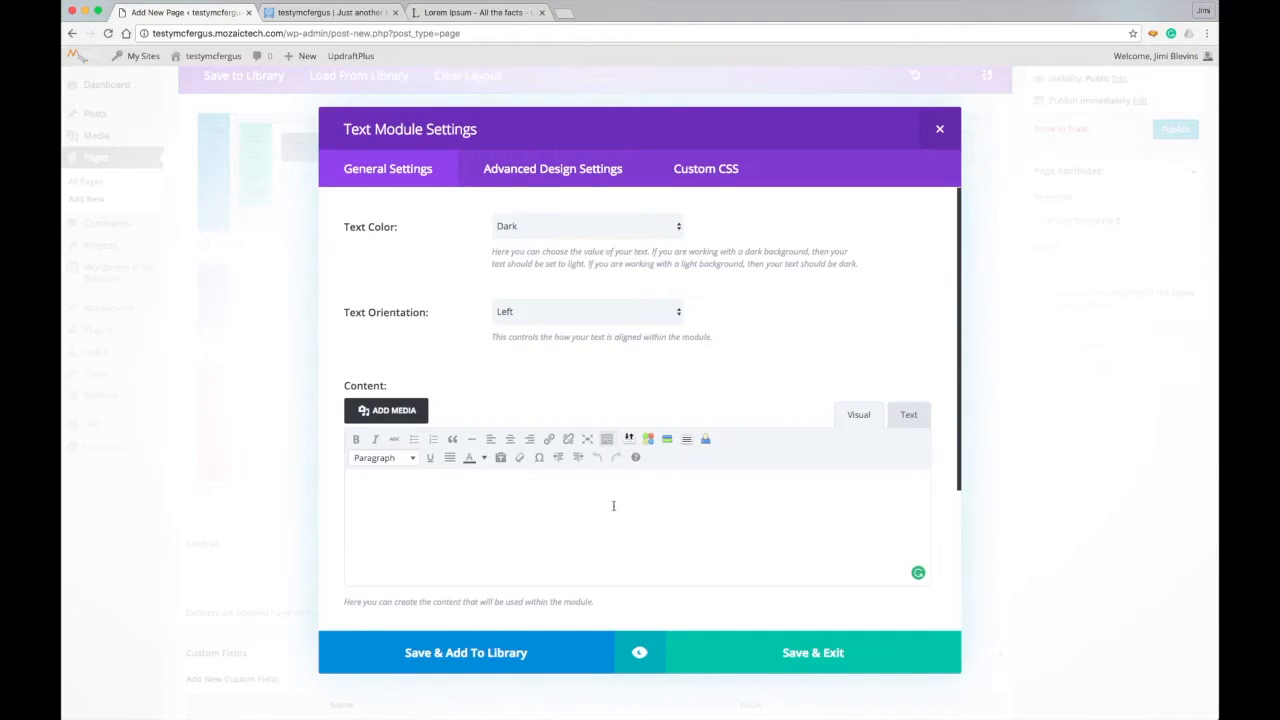
click(514, 12)
click(452, 434)
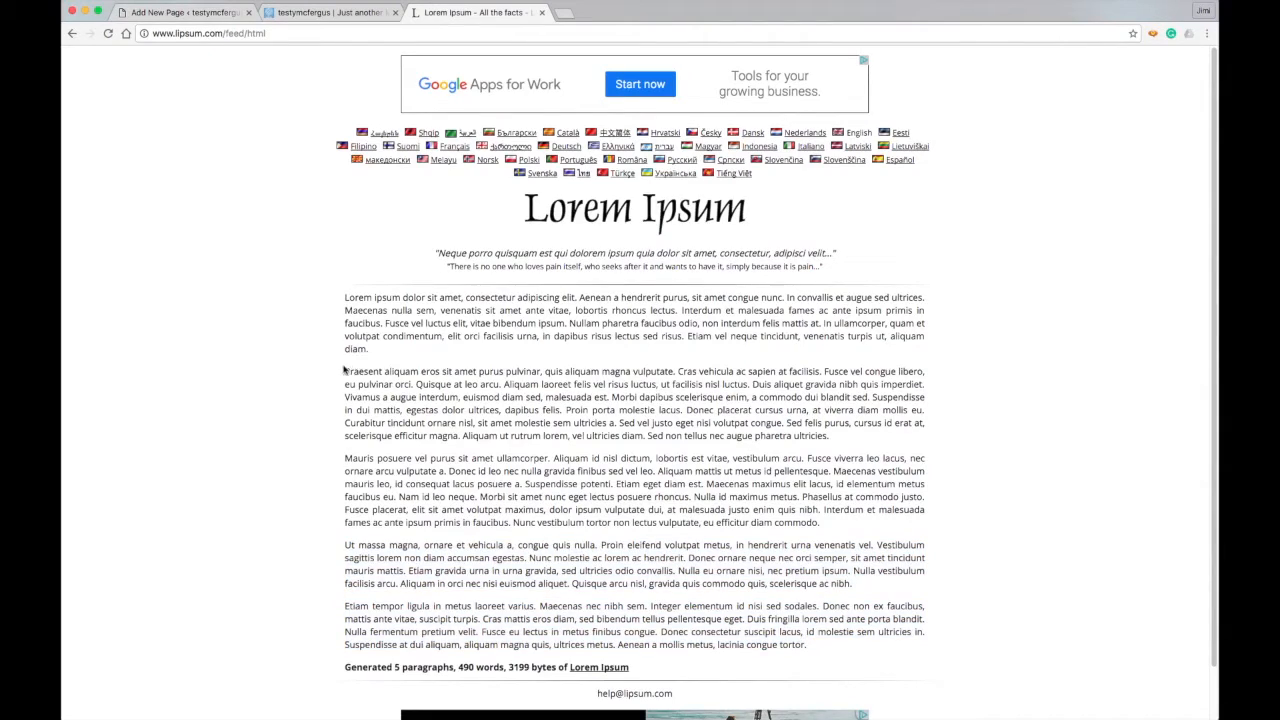
drag(344, 372, 822, 522)
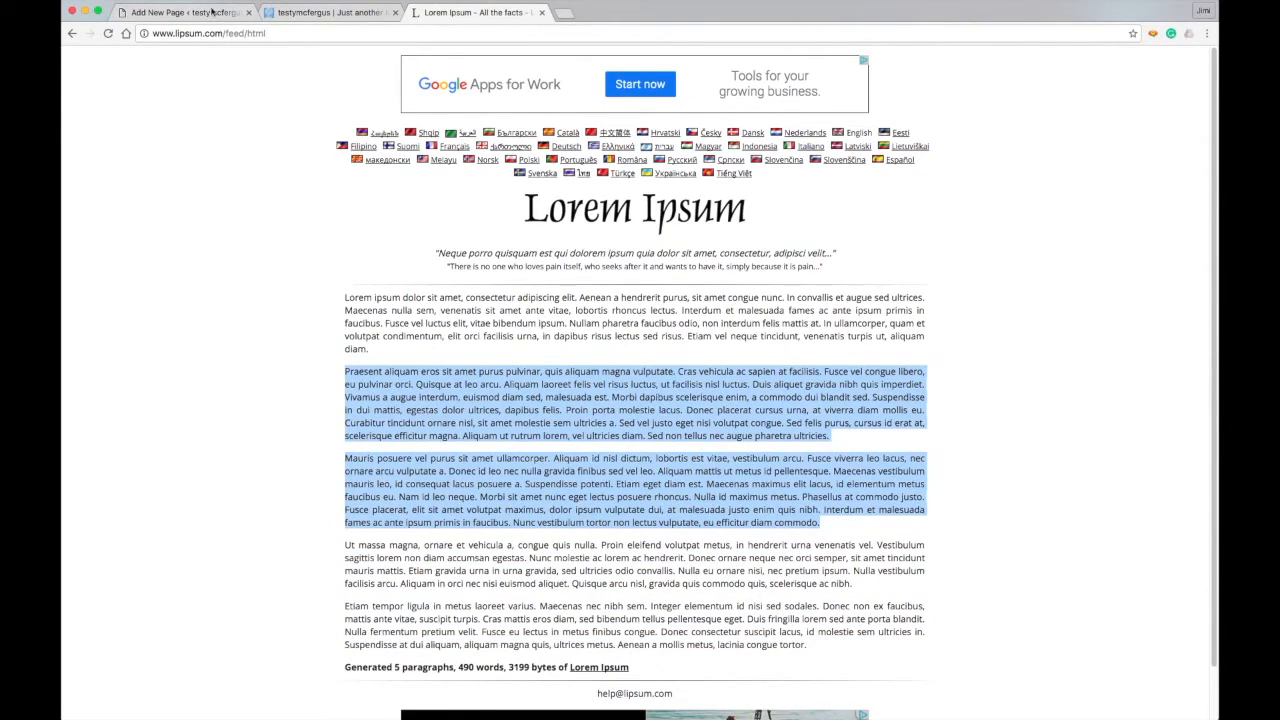
click(211, 12)
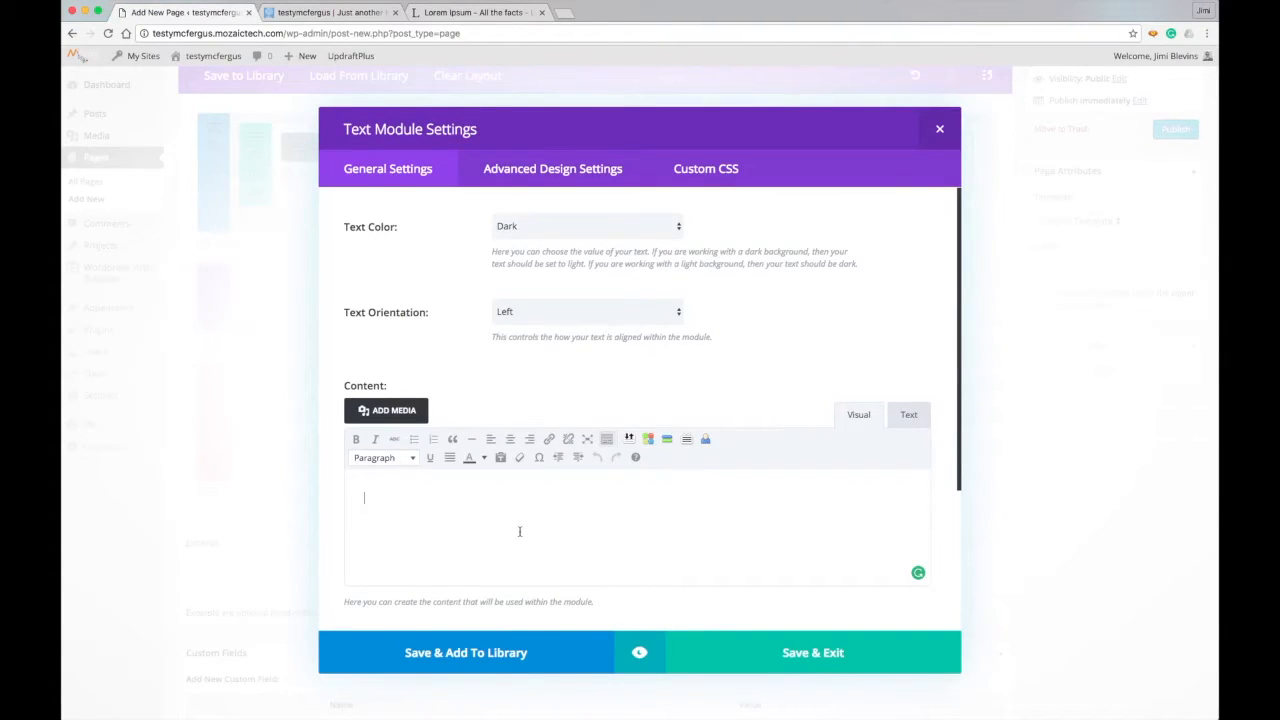
key(super+v)
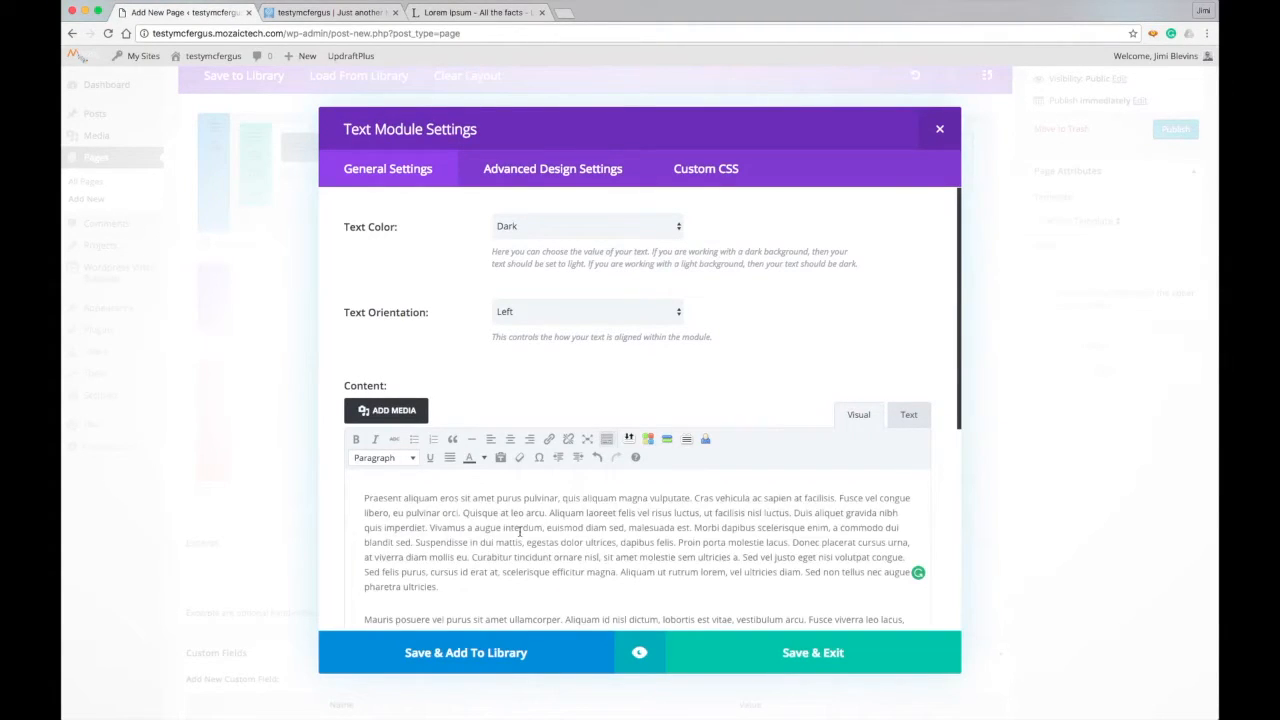
click(807, 656)
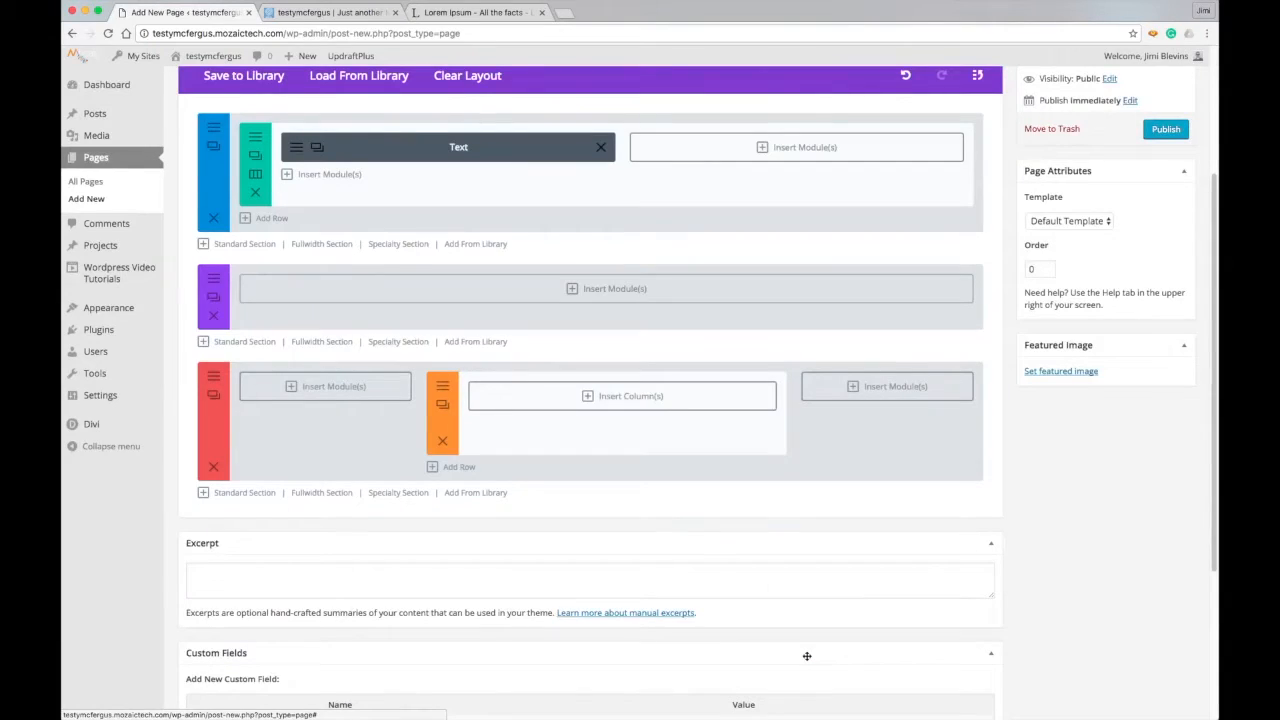
Step: Insert an Image module in the second column using the beach photo pexels-photo-106249.jpeg from the media library, and save it
click(784, 149)
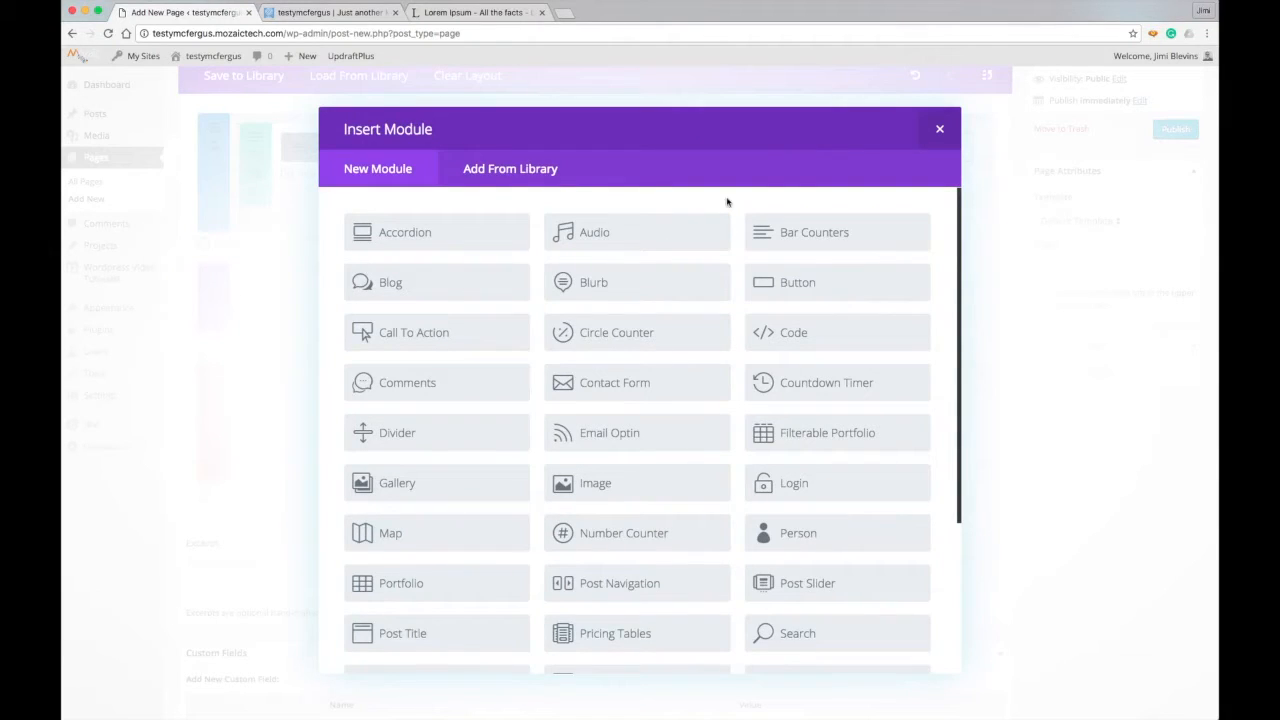
click(635, 471)
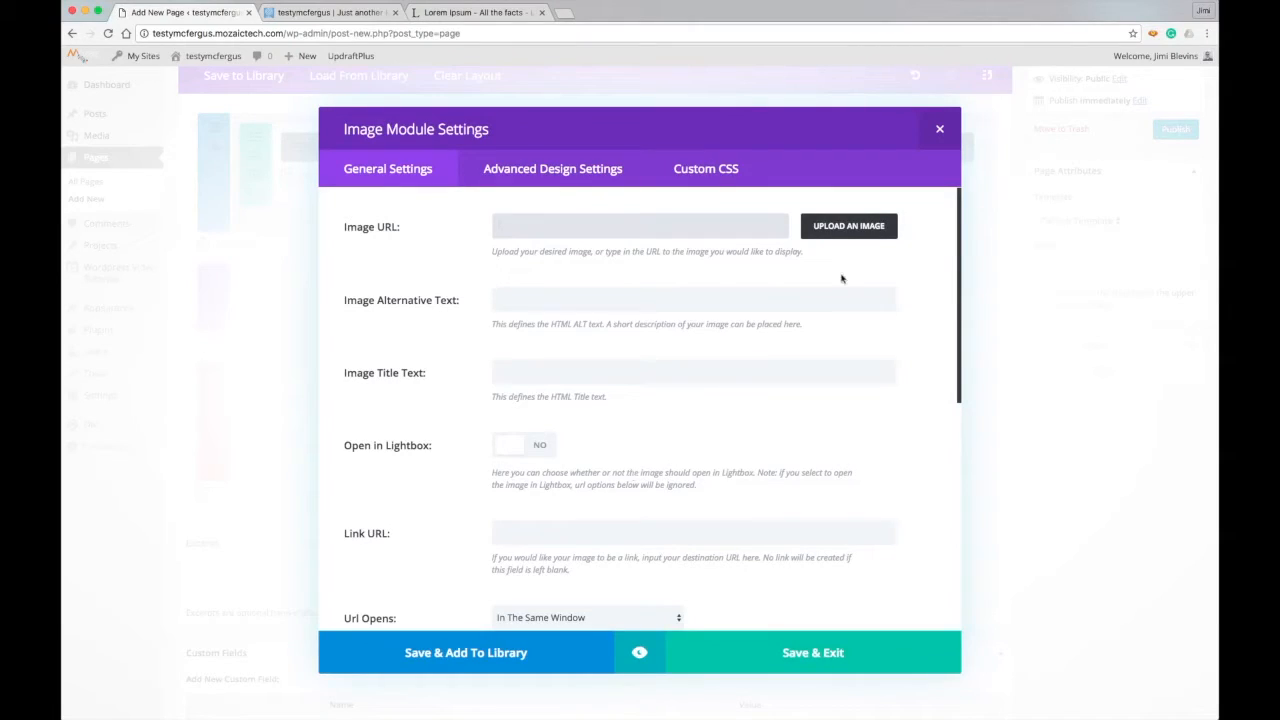
click(875, 238)
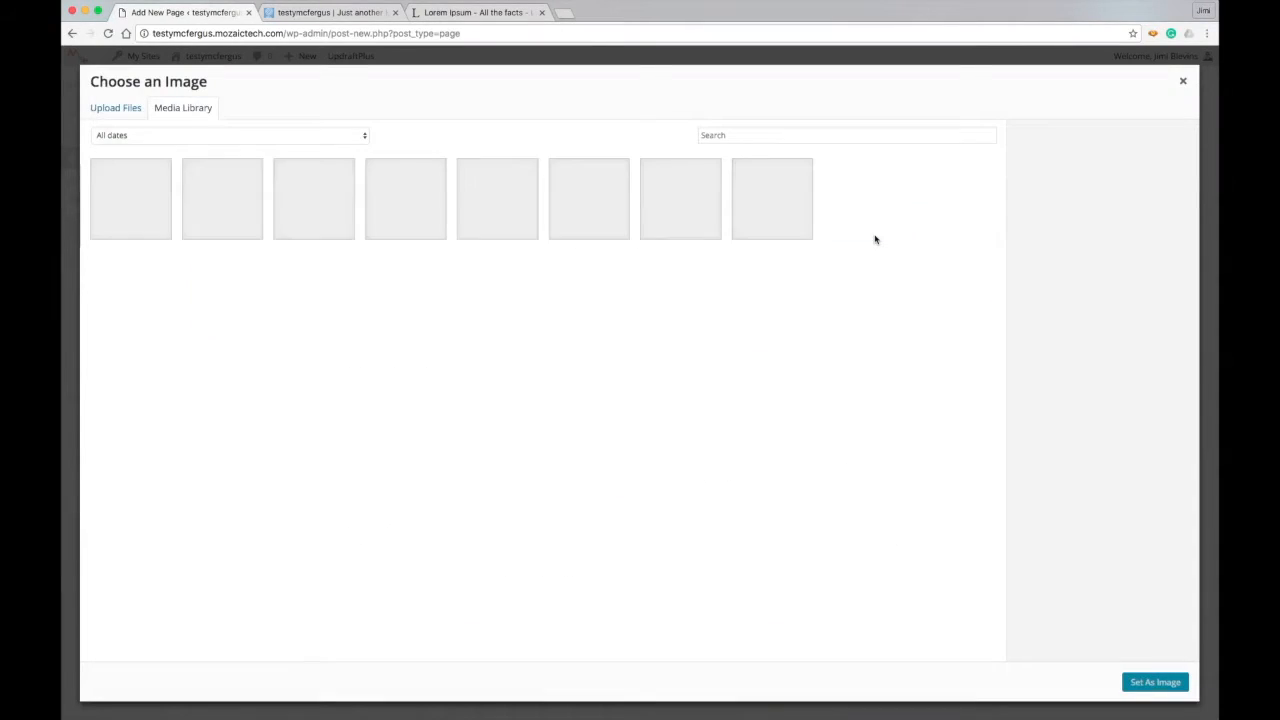
click(278, 218)
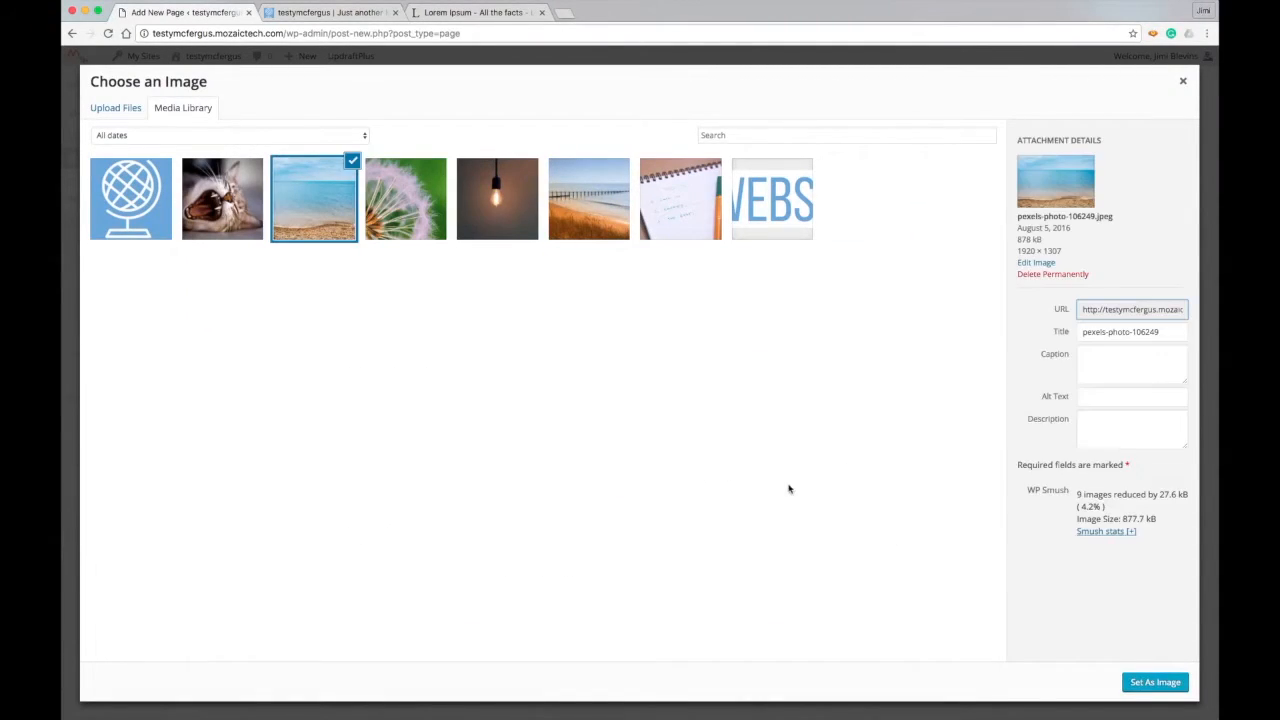
click(1153, 684)
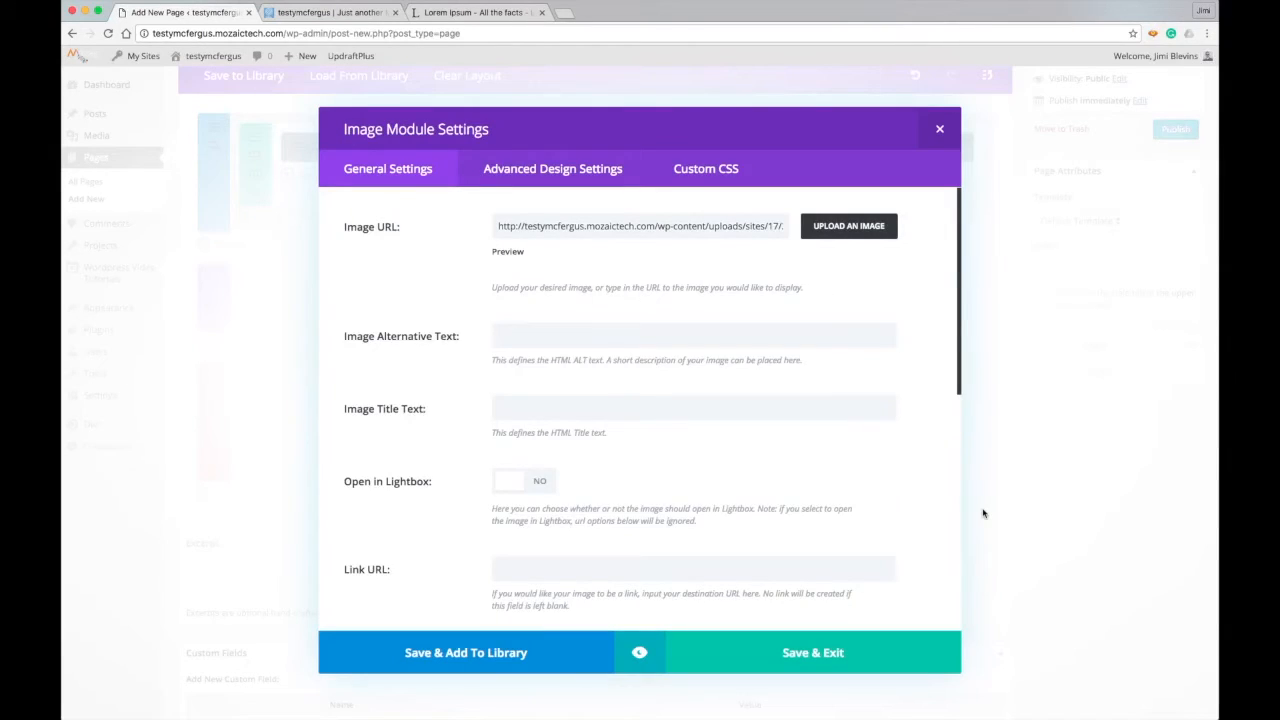
click(804, 656)
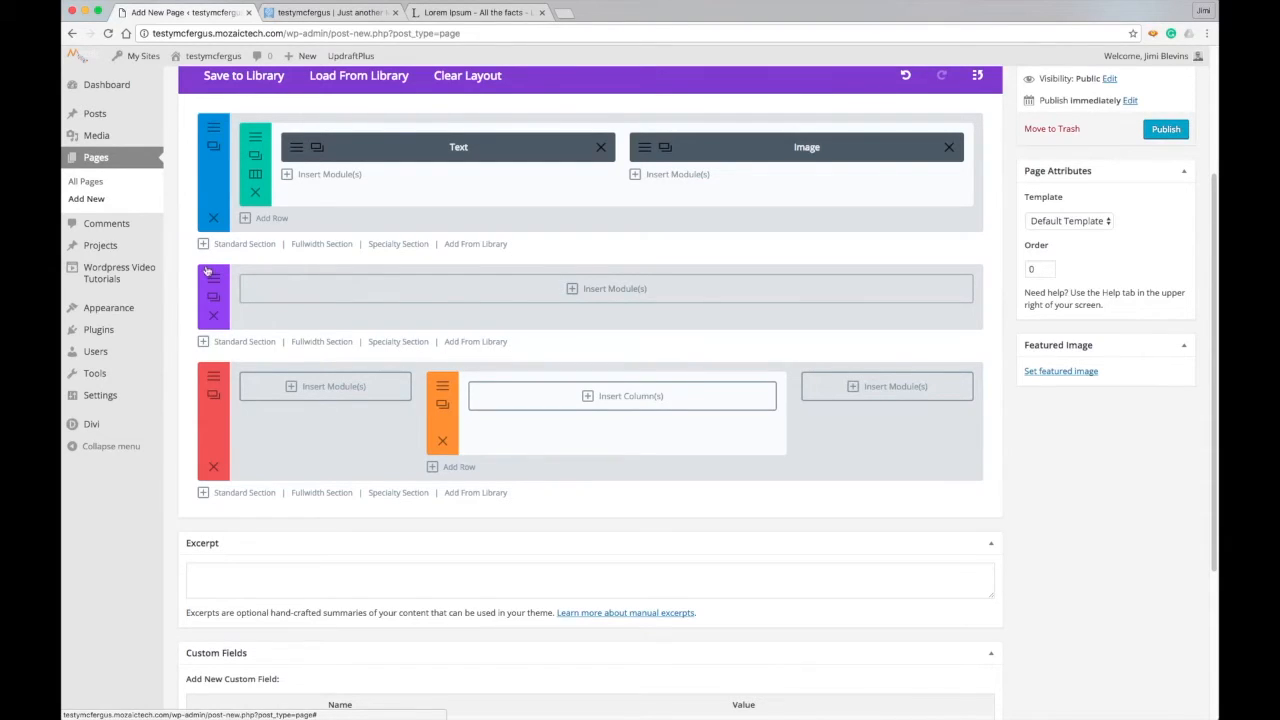
Step: Insert a Fullwidth Image module in the fullwidth section using the light bulb photo pexels-photo-132340.jpeg from the media library, and save it
click(398, 292)
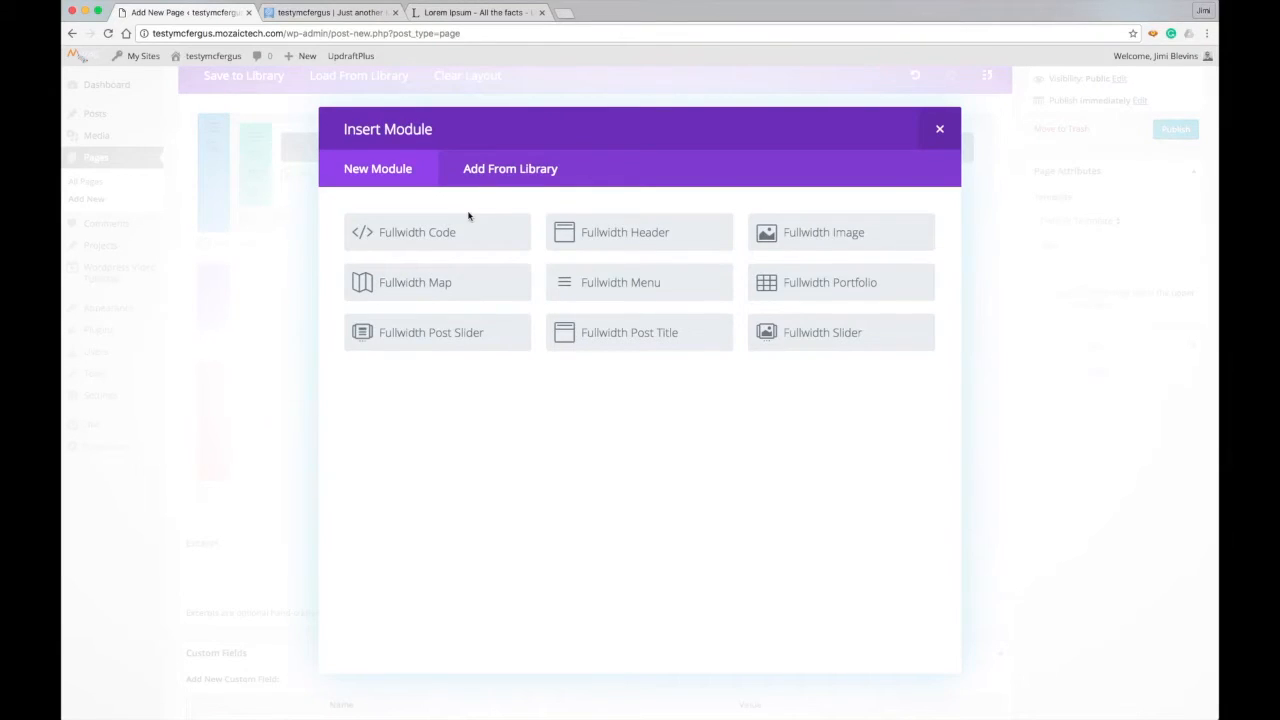
click(826, 230)
click(843, 227)
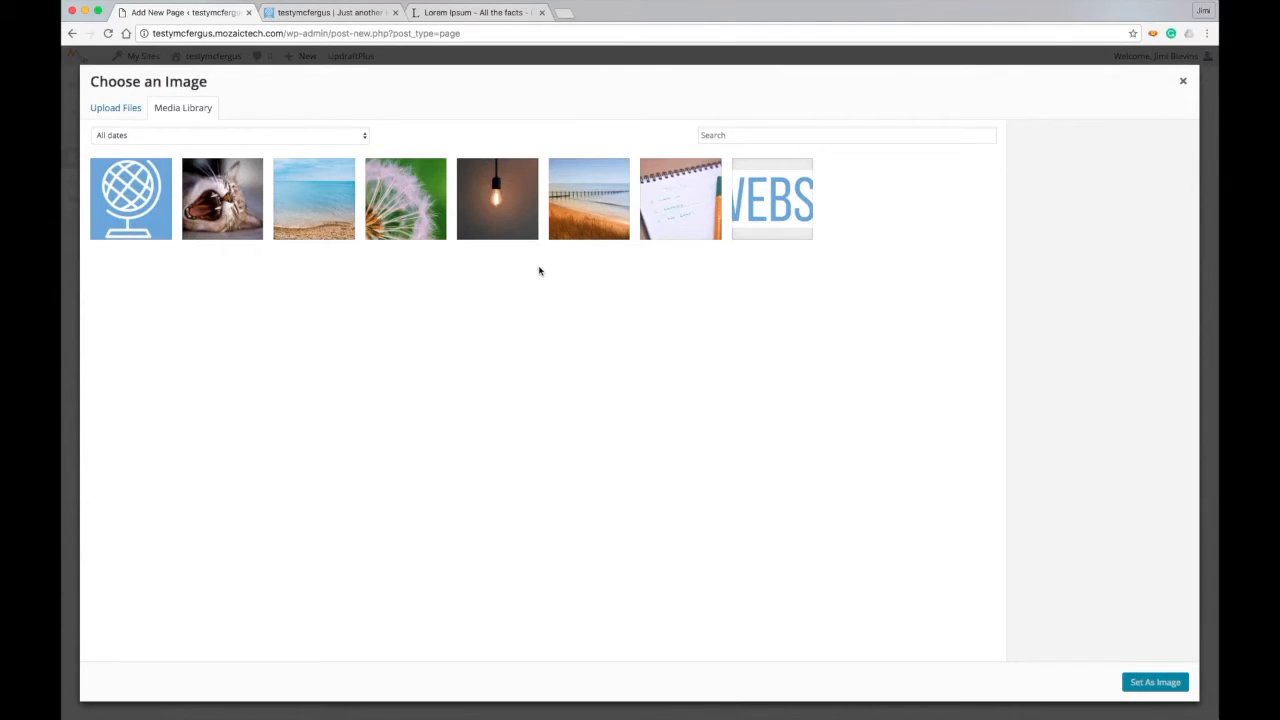
click(506, 228)
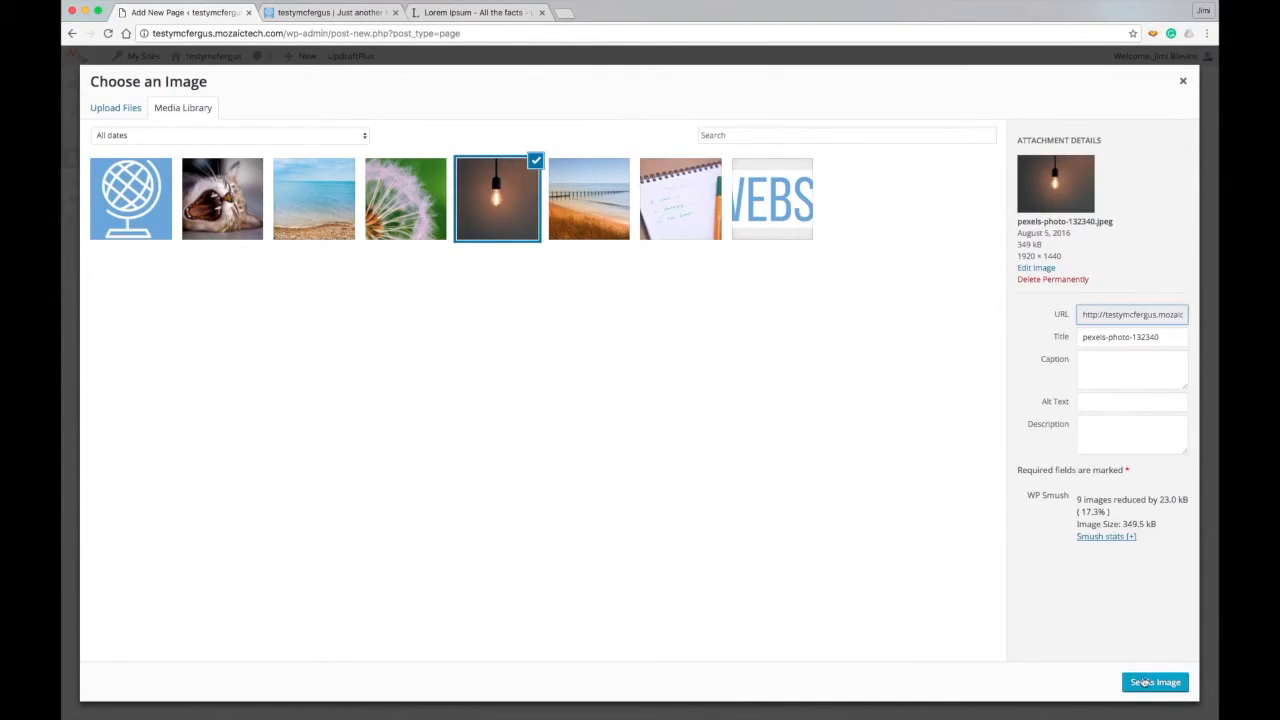
click(1144, 682)
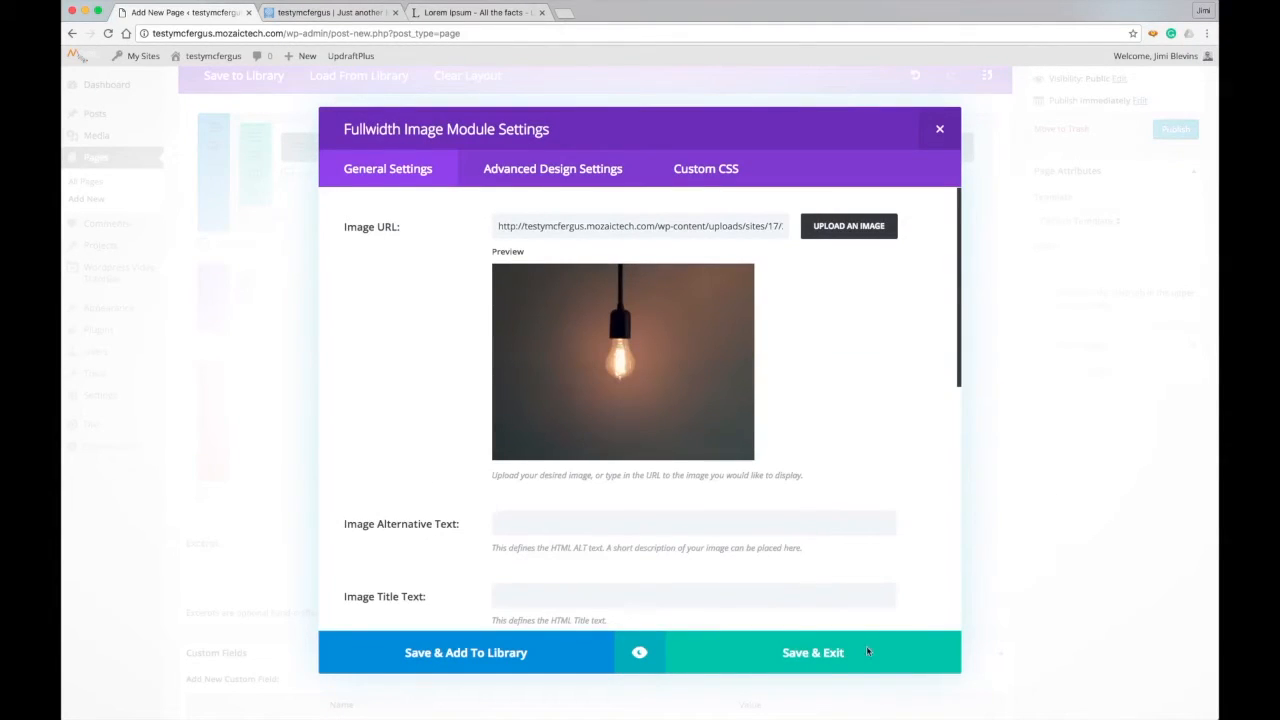
click(828, 653)
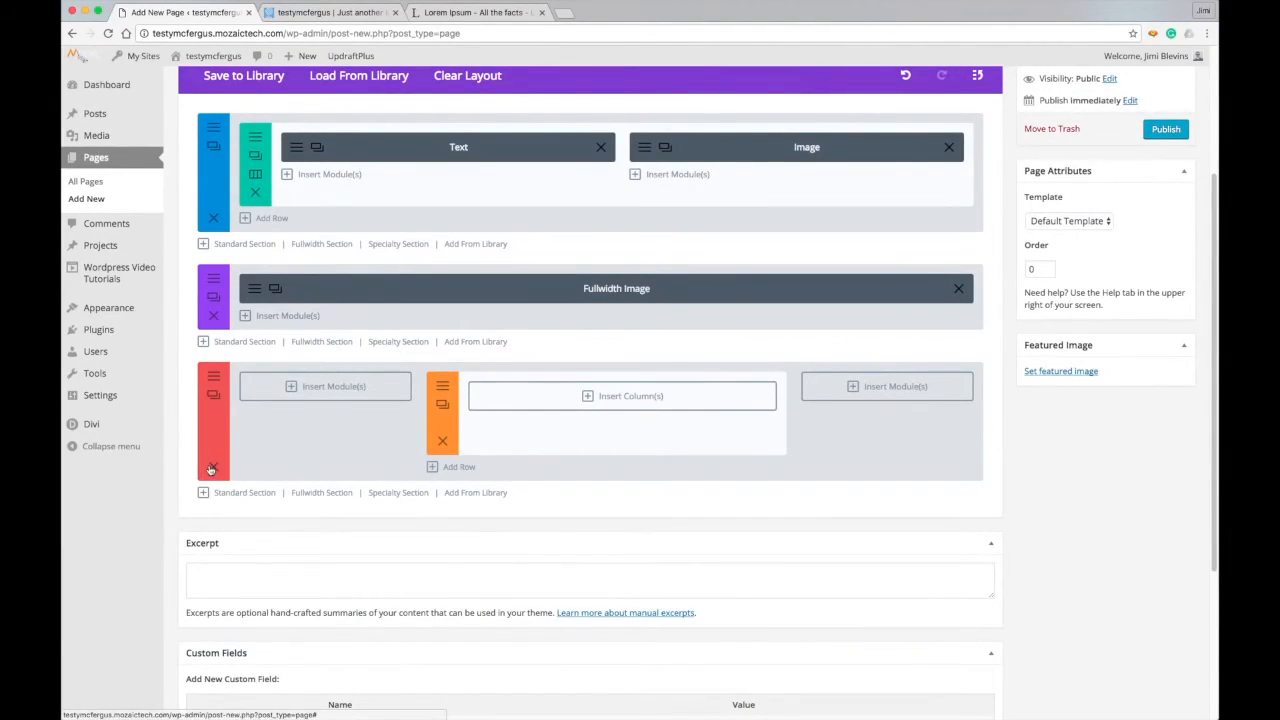
Step: Delete the specialty section from the layout and publish the page
click(214, 469)
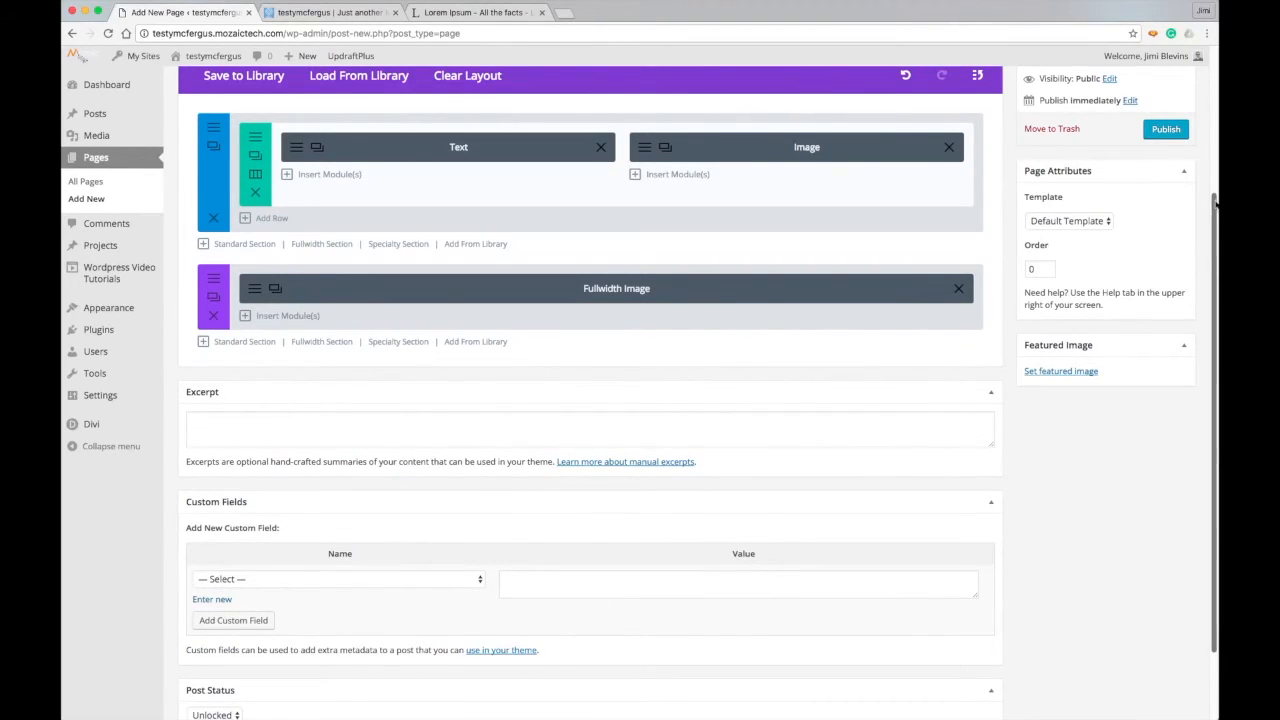
scroll(1216, 203, up, 5)
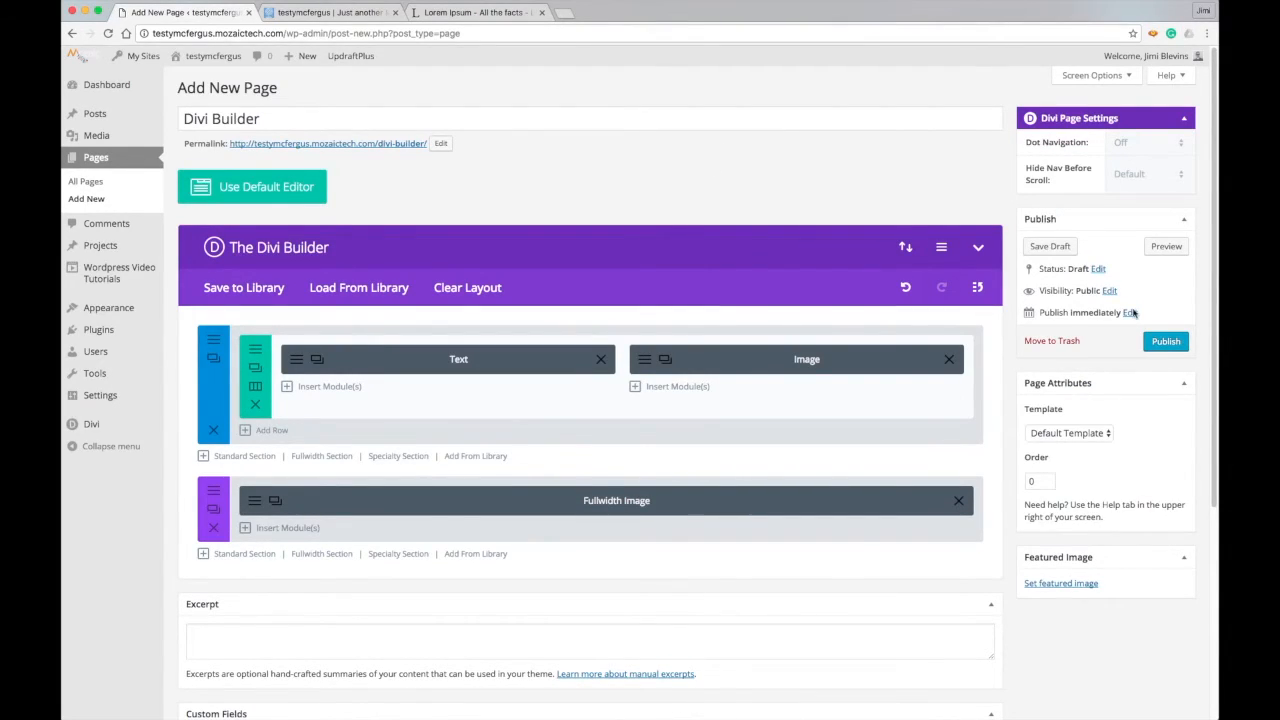
click(1163, 342)
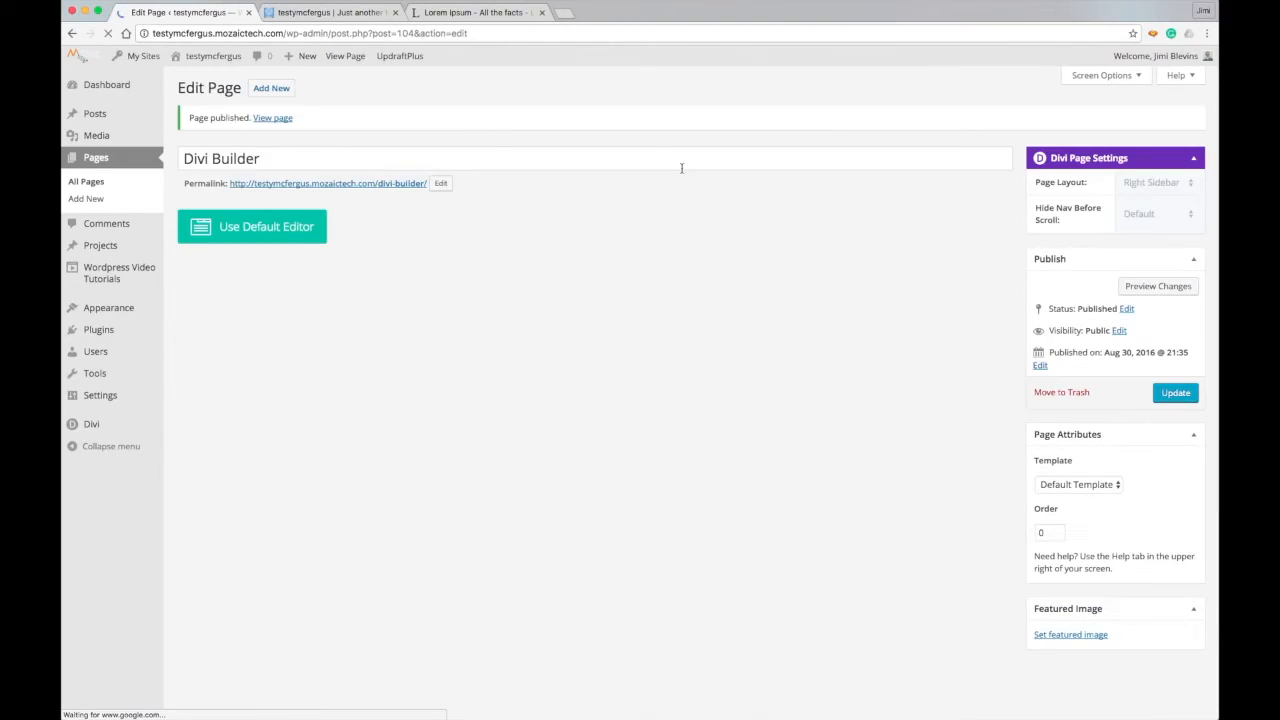
Step: Reload the live site, open its Divi Builder page, review the published text, beach photo and fullwidth image, and return to the page editor
click(326, 13)
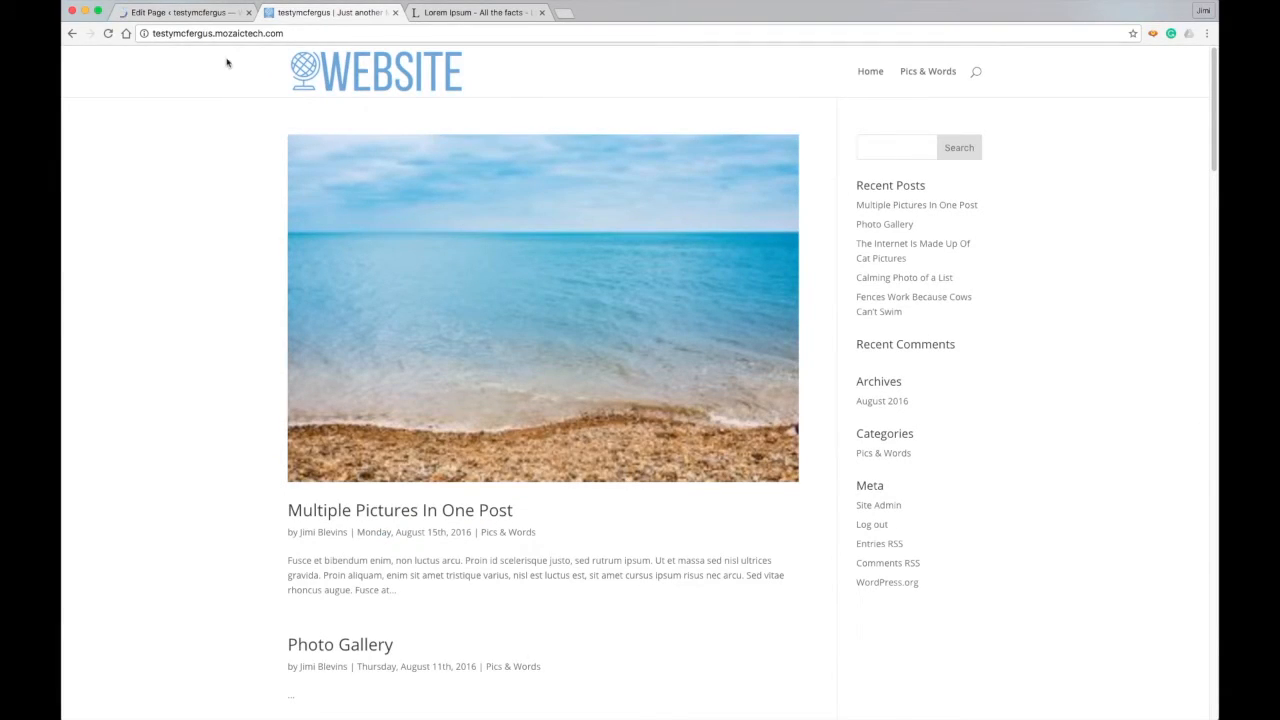
click(108, 34)
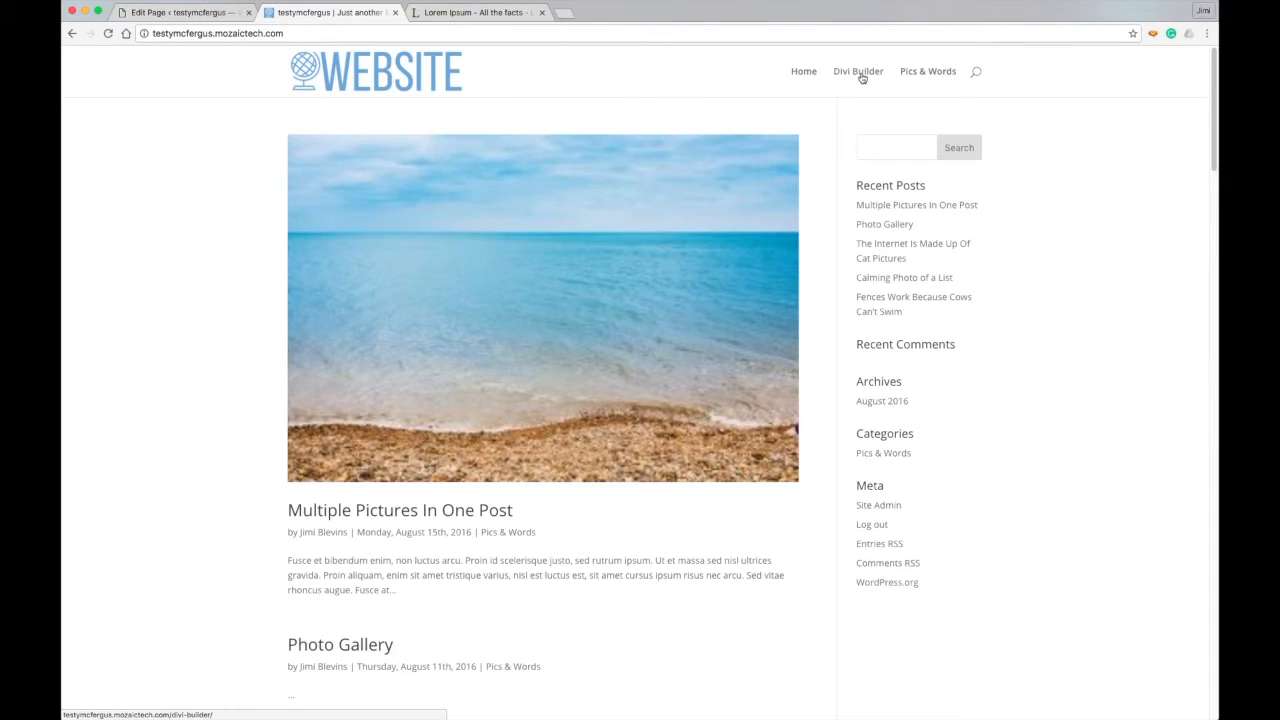
click(861, 74)
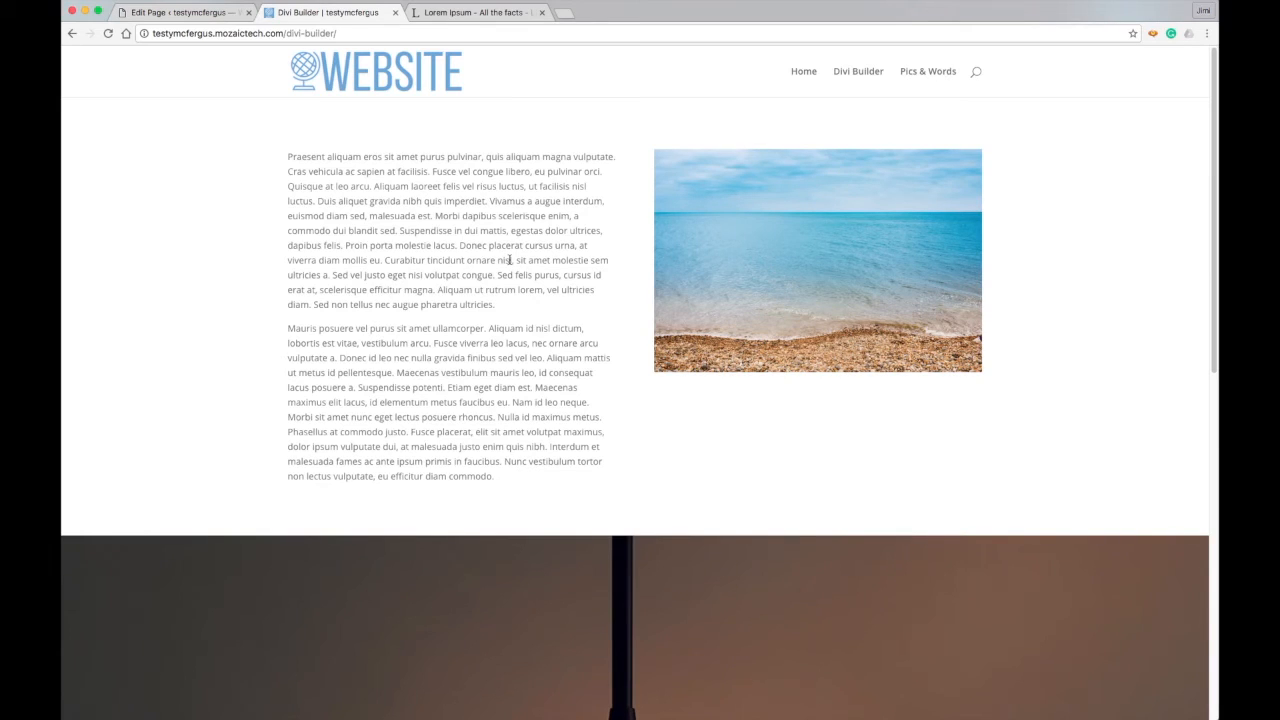
scroll(510, 260, down, 10)
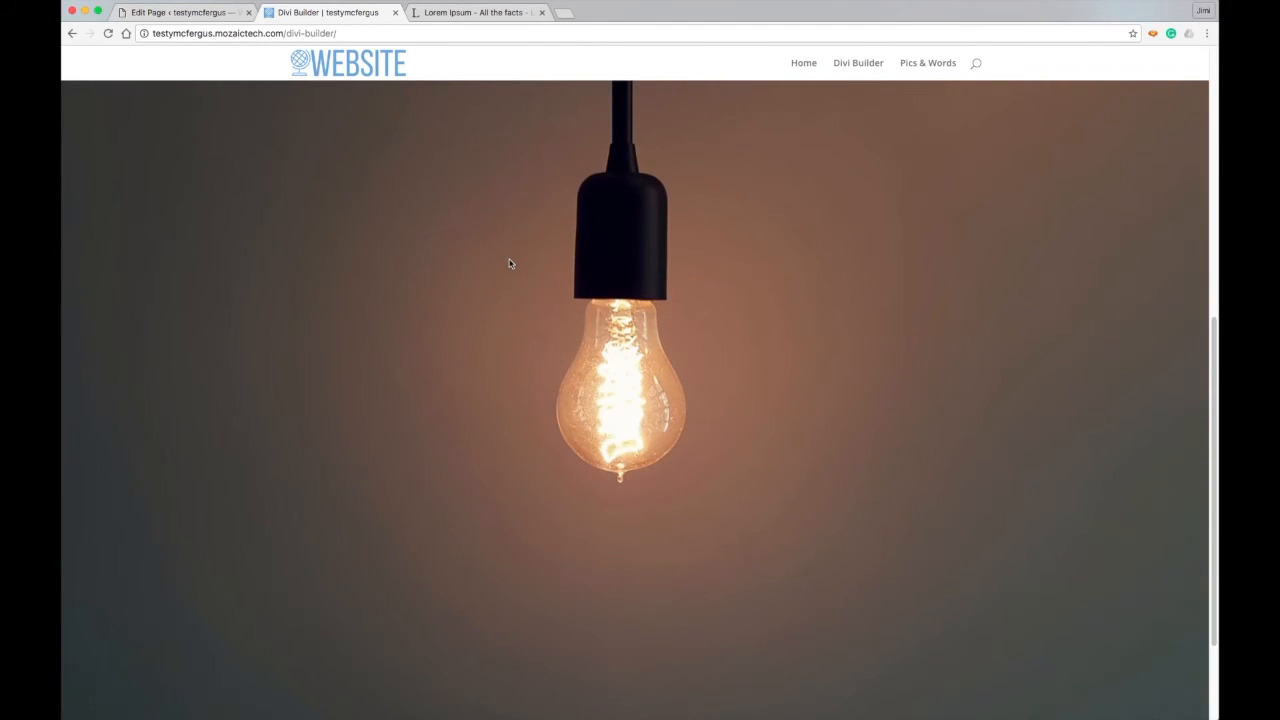
scroll(510, 263, down, 3)
scroll(509, 263, up, 8)
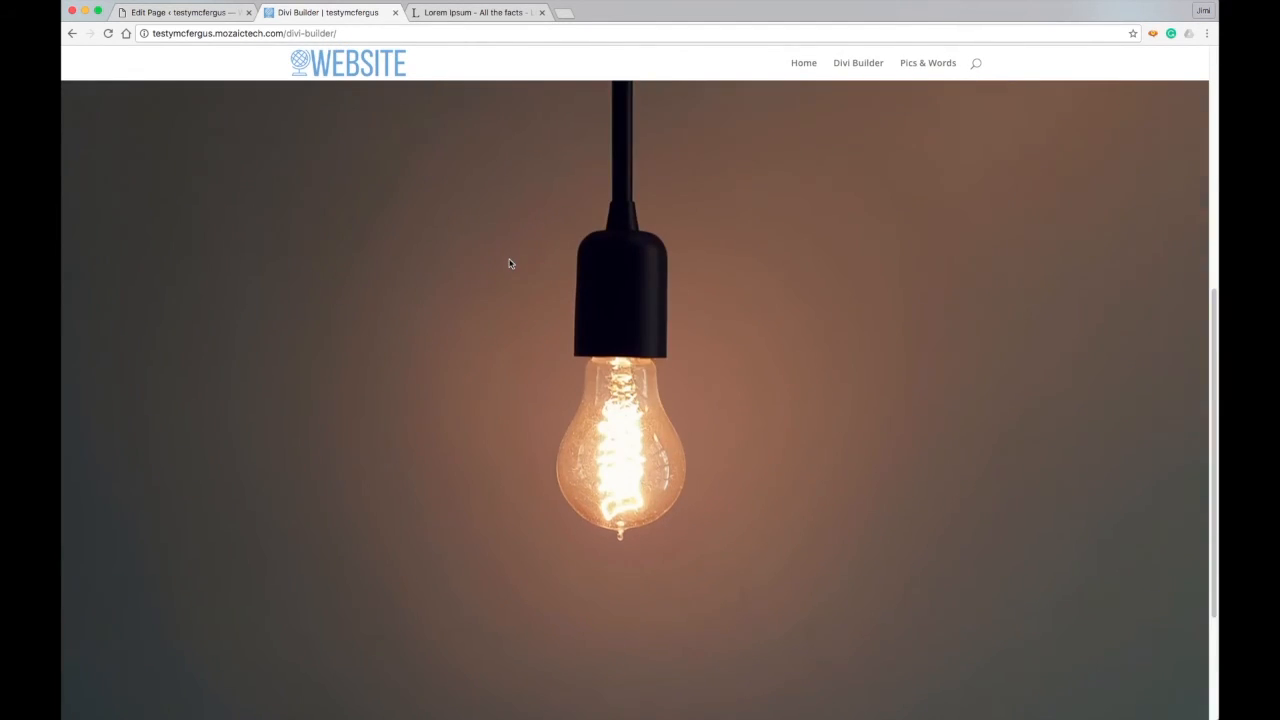
scroll(510, 263, up, 3)
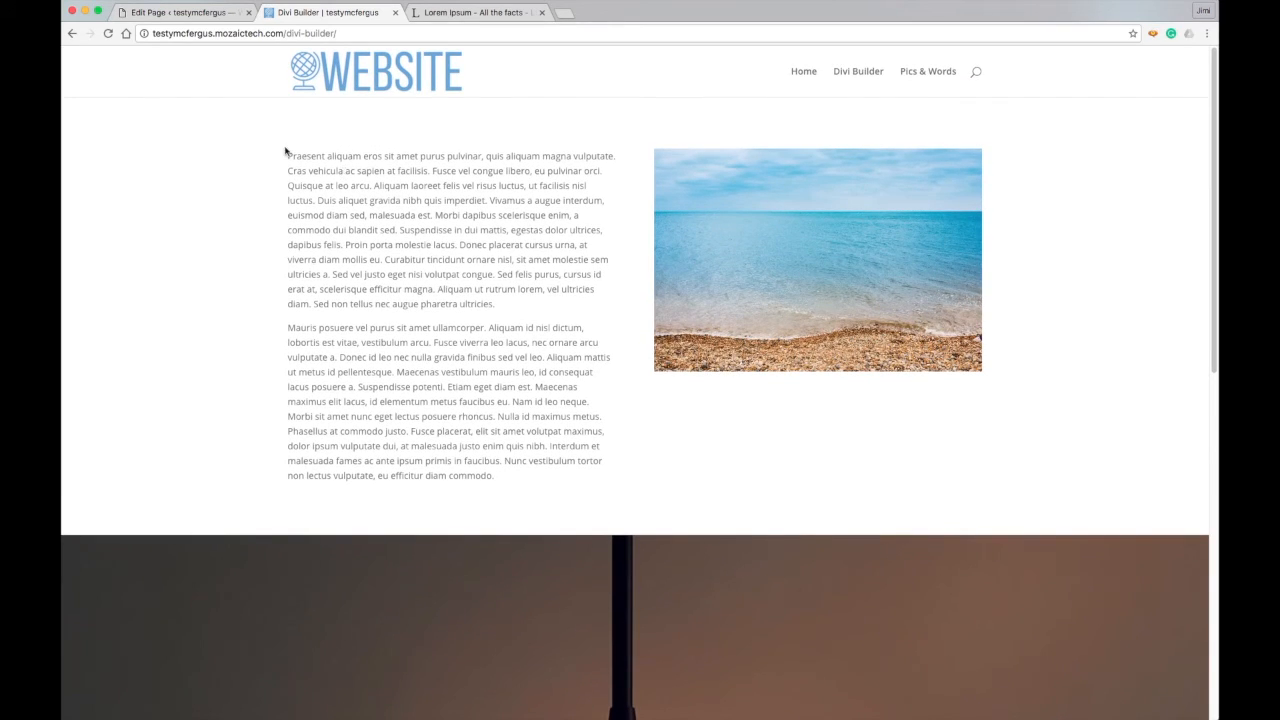
click(209, 14)
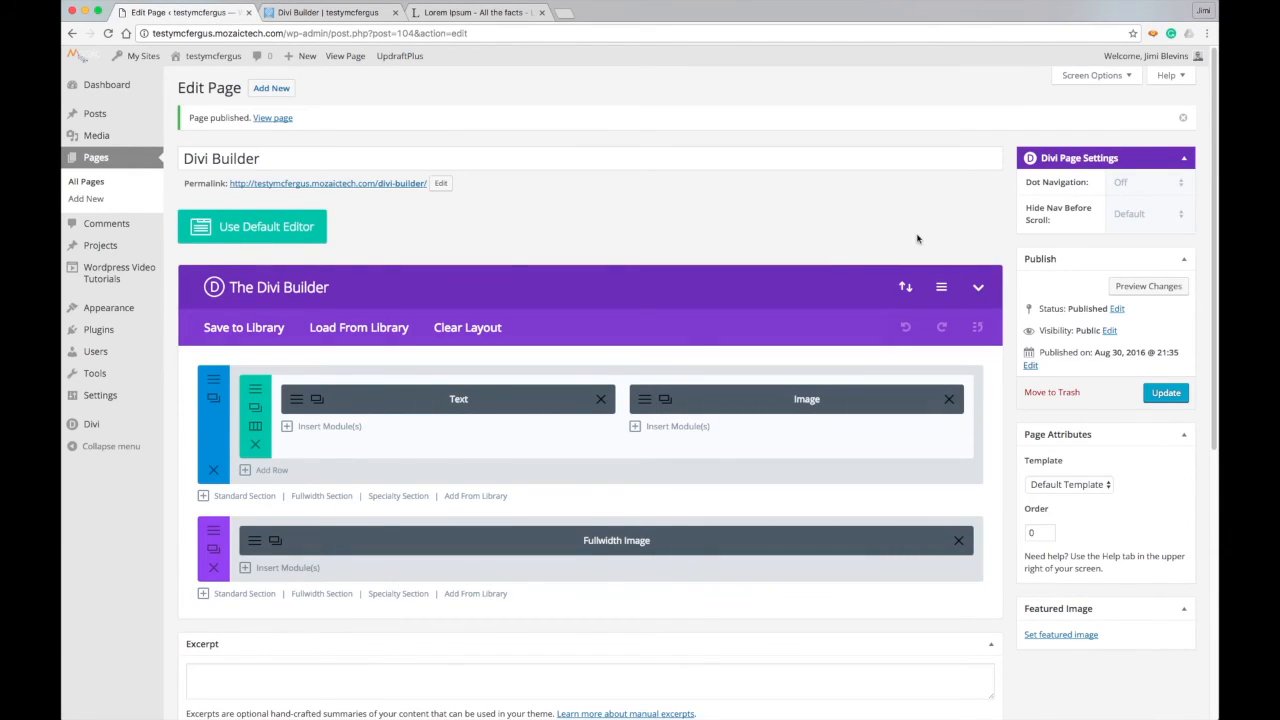